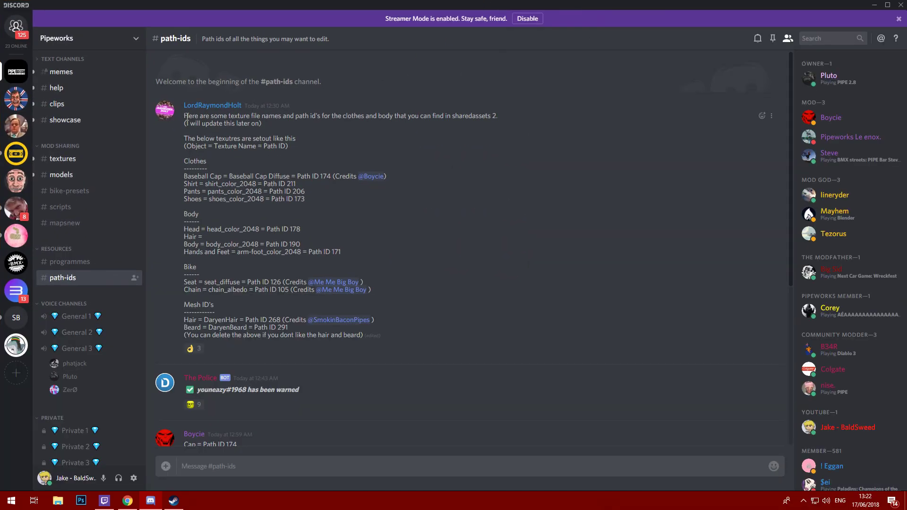
# Highlight the Clothes, Body, Hair and Beard, and Seat and Chain path ID lines.
pyautogui.moveTo(334, 206); pyautogui.dragTo(173, 177)
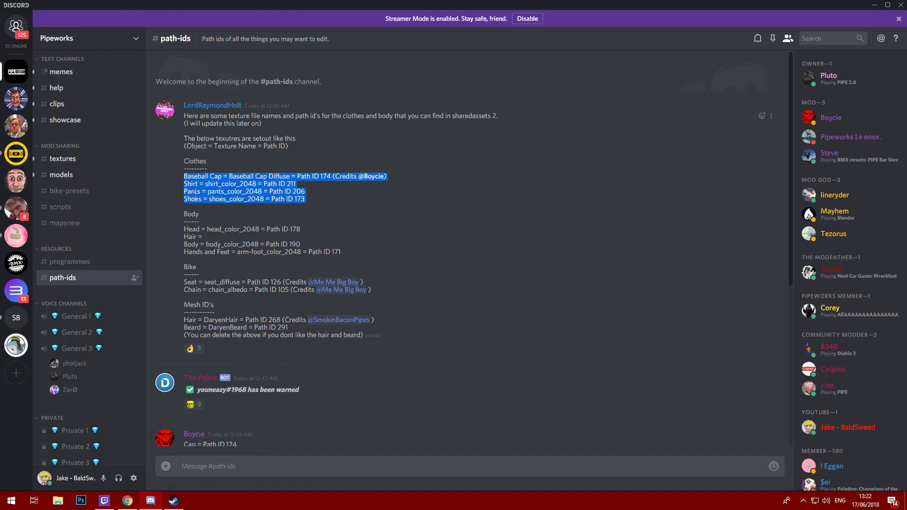
pyautogui.moveTo(179, 231); pyautogui.dragTo(349, 251)
pyautogui.moveTo(247, 177); pyautogui.dragTo(252, 177)
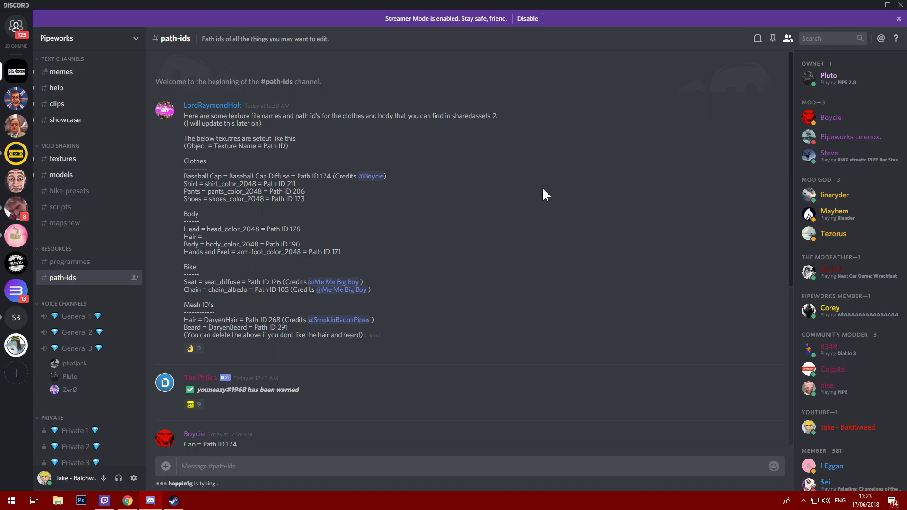
pyautogui.moveTo(284, 329); pyautogui.dragTo(201, 317)
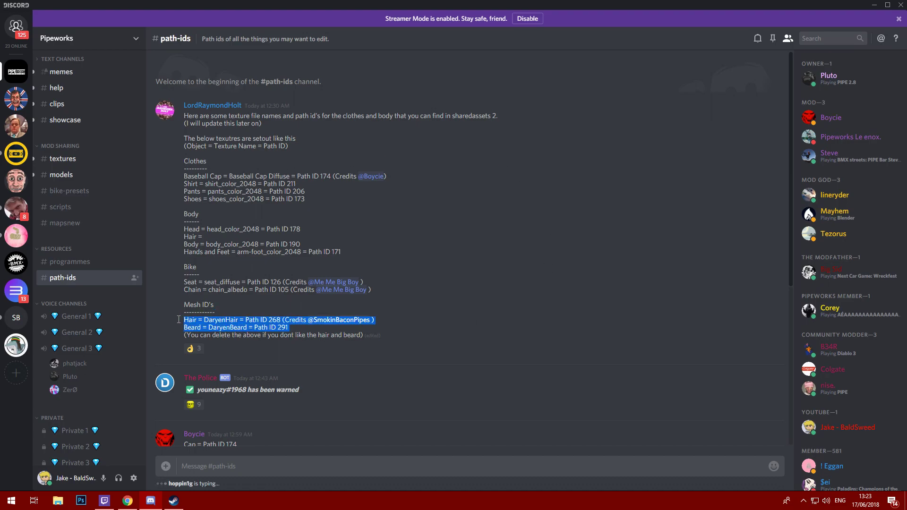
pyautogui.moveTo(176, 281); pyautogui.dragTo(388, 295)
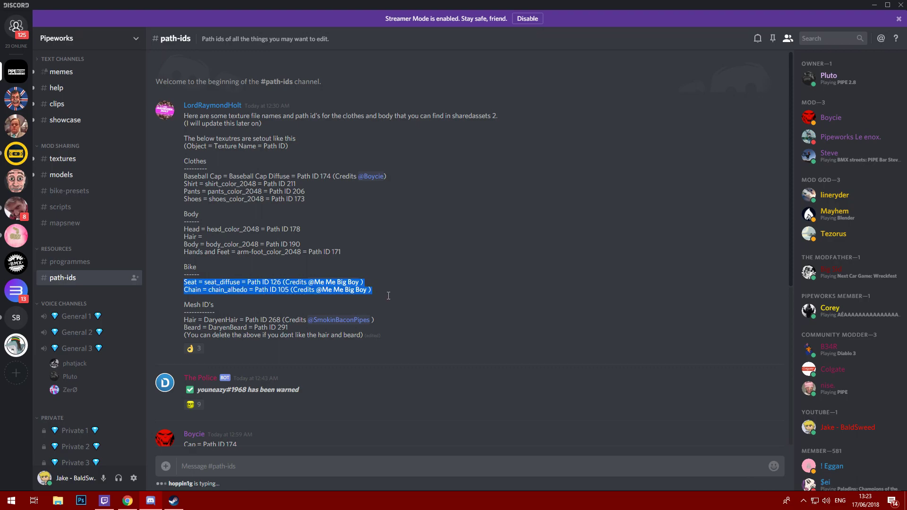
pyautogui.click(220, 246)
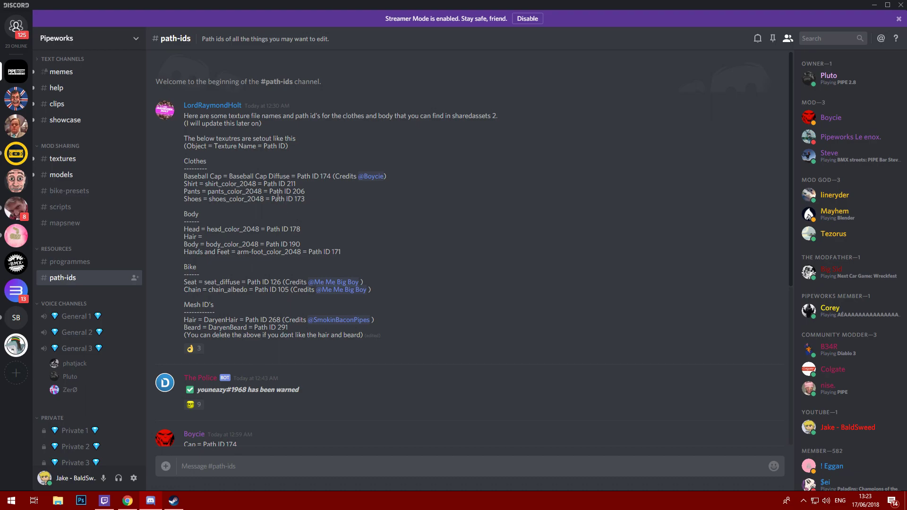
pyautogui.moveTo(313, 198); pyautogui.dragTo(179, 178)
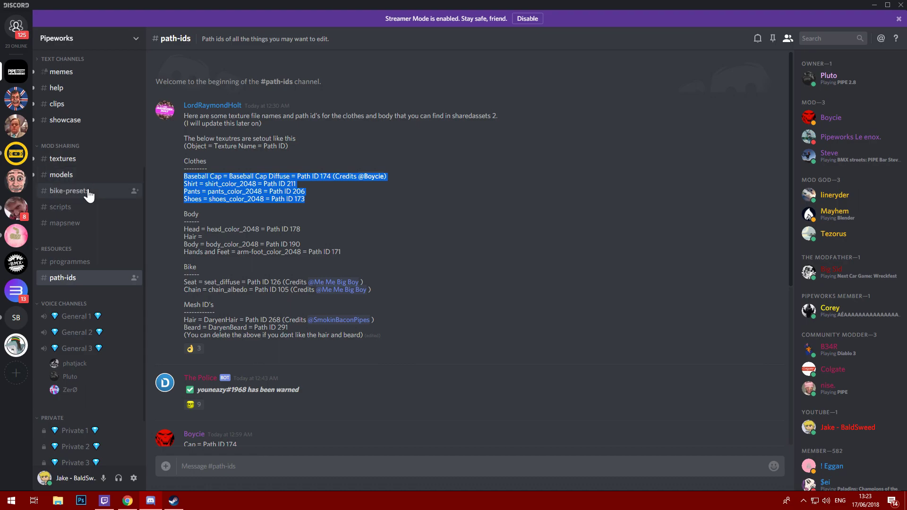
# Switch to the #textures channel and scroll through the posted images.
pyautogui.scroll(2, 104, 253)
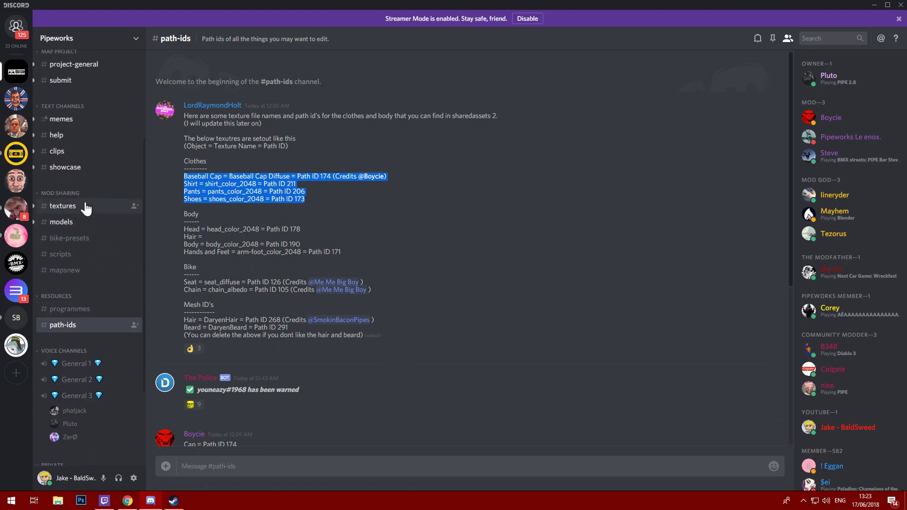
pyautogui.click(63, 206)
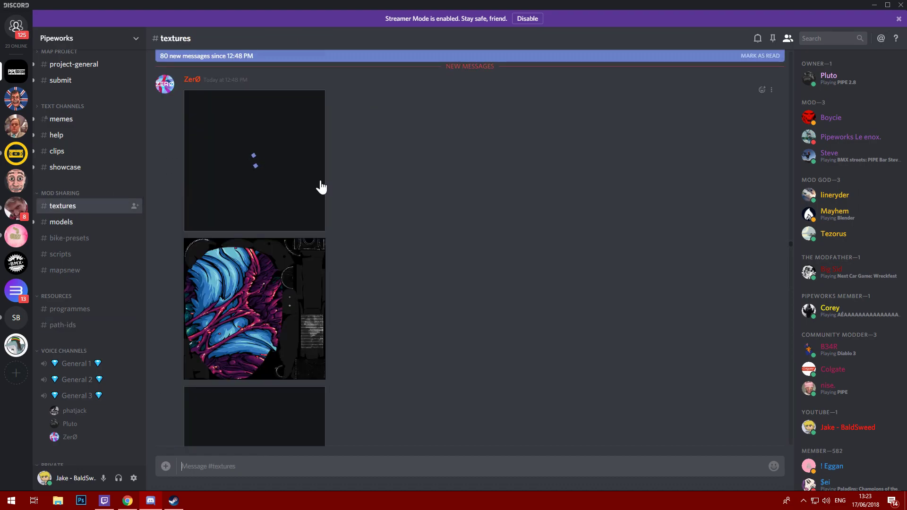
pyautogui.scroll(-2, 302, 253)
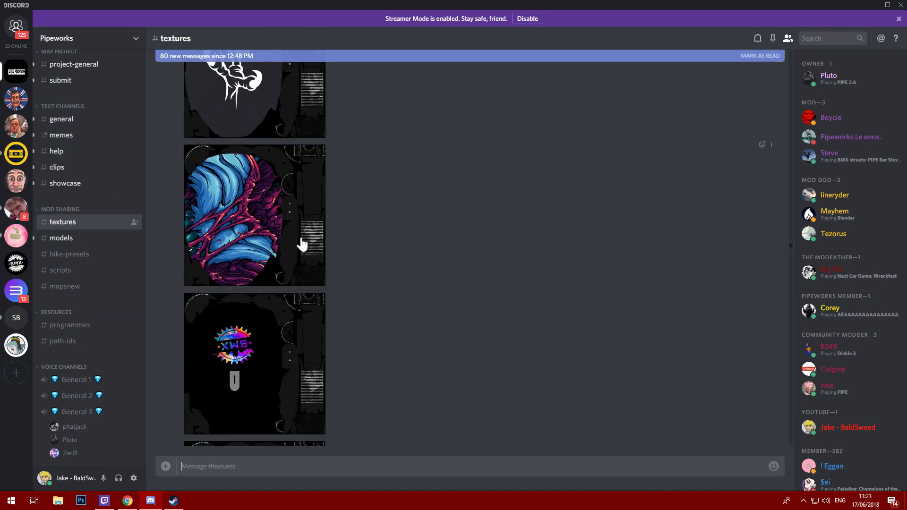
pyautogui.scroll(3, 299, 243)
pyautogui.scroll(-10, 293, 176)
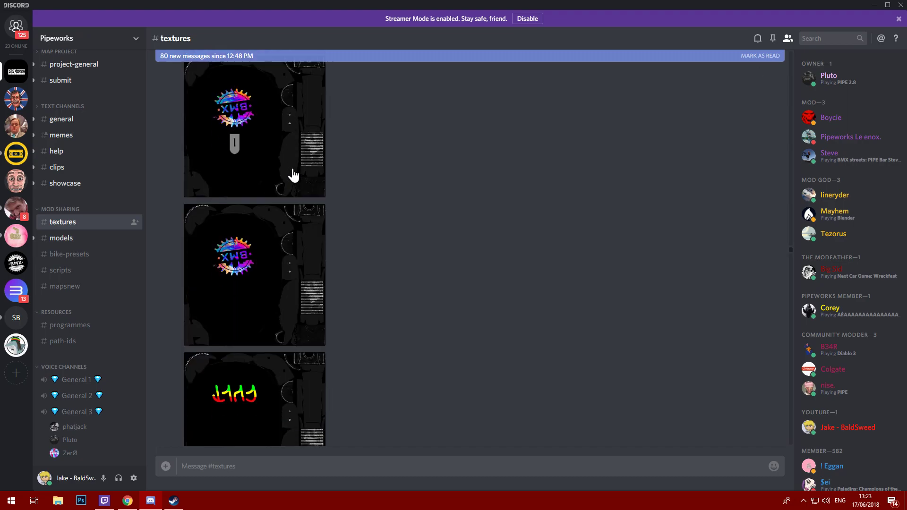
pyautogui.scroll(-5, 293, 176)
pyautogui.scroll(4, 289, 186)
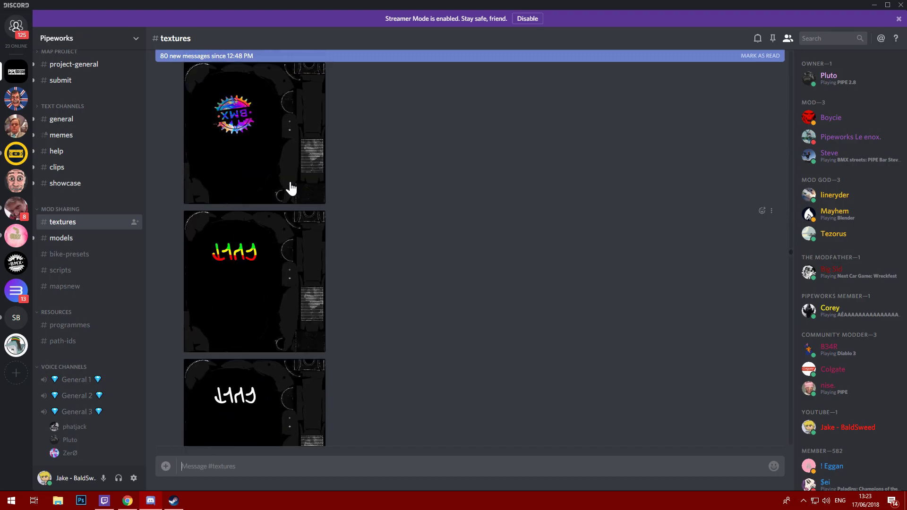
# Preview the BMX logo texture at full size, then close it.
pyautogui.click(250, 147)
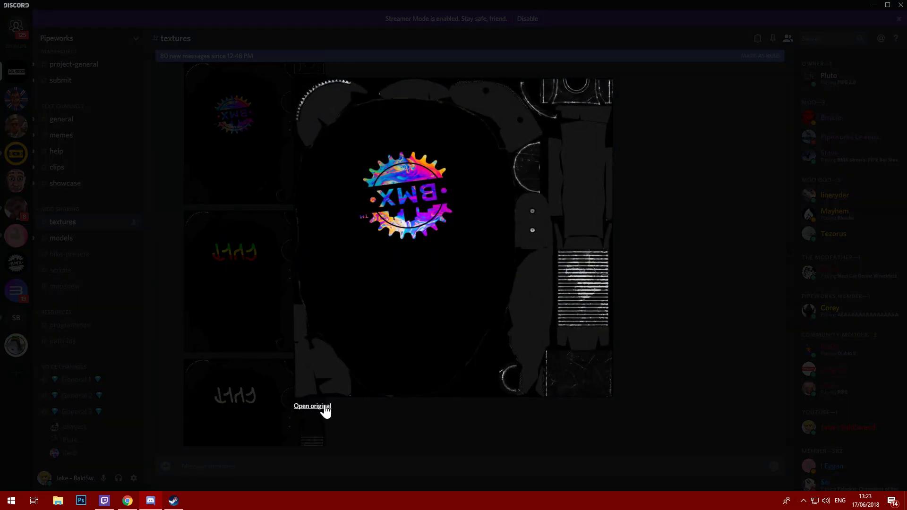
pyautogui.click(322, 406)
pyautogui.click(482, 287)
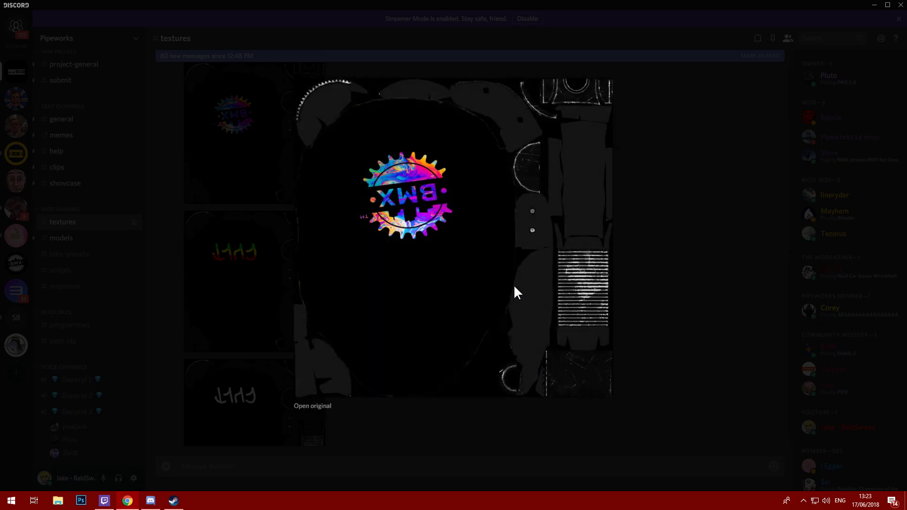
pyautogui.click(744, 245)
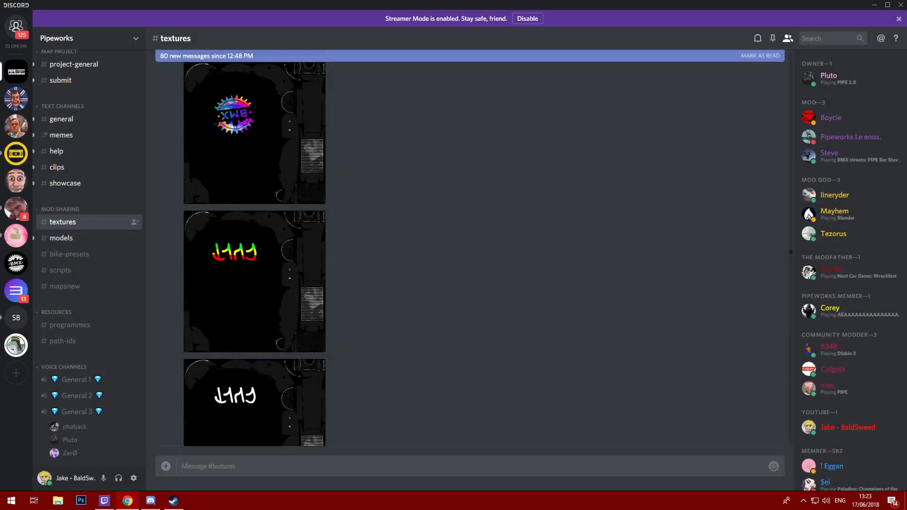
# Scroll further up and preview the tattooed face texture, then close it.
pyautogui.scroll(8, 364, 267)
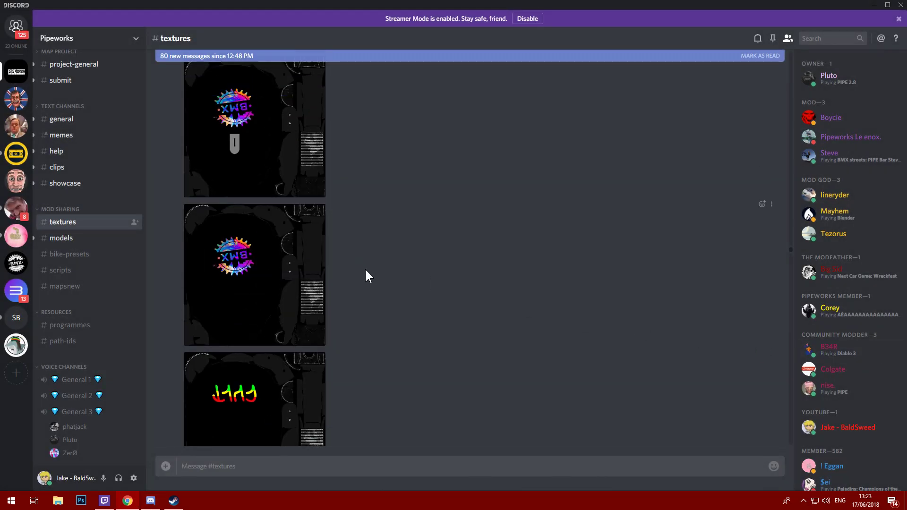
pyautogui.scroll(10, 313, 321)
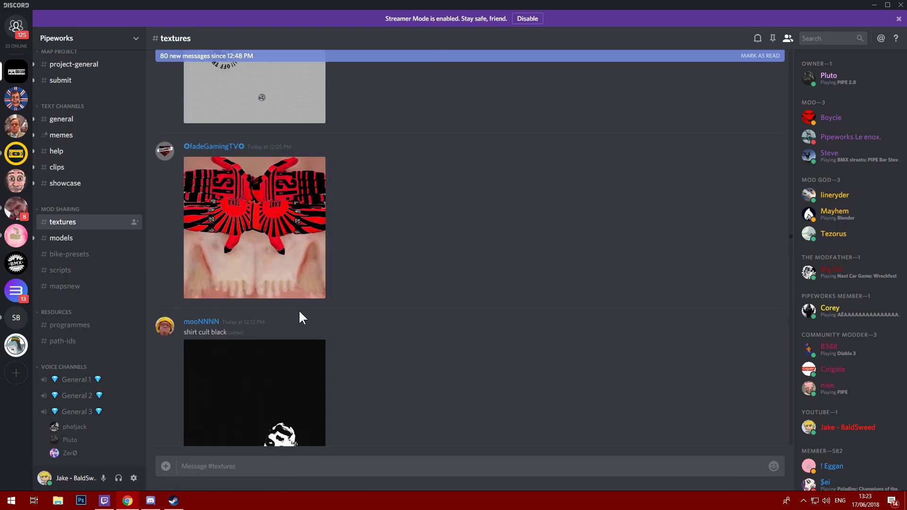
pyautogui.scroll(10, 302, 320)
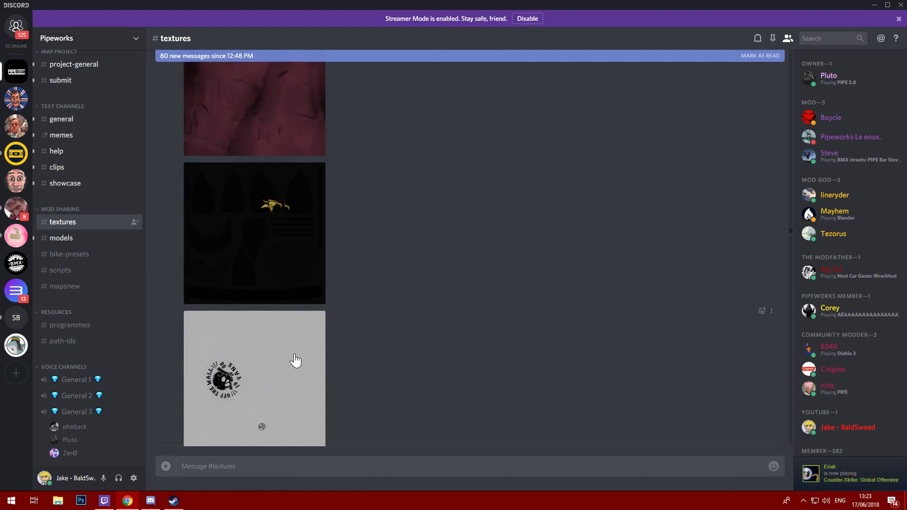
pyautogui.scroll(2, 295, 361)
pyautogui.scroll(-4, 247, 295)
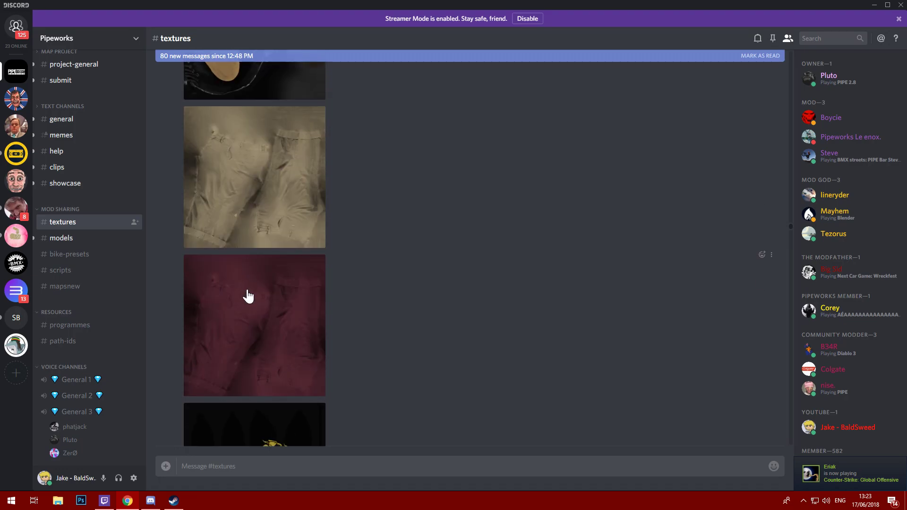
pyautogui.scroll(-4, 259, 324)
pyautogui.scroll(8, 277, 334)
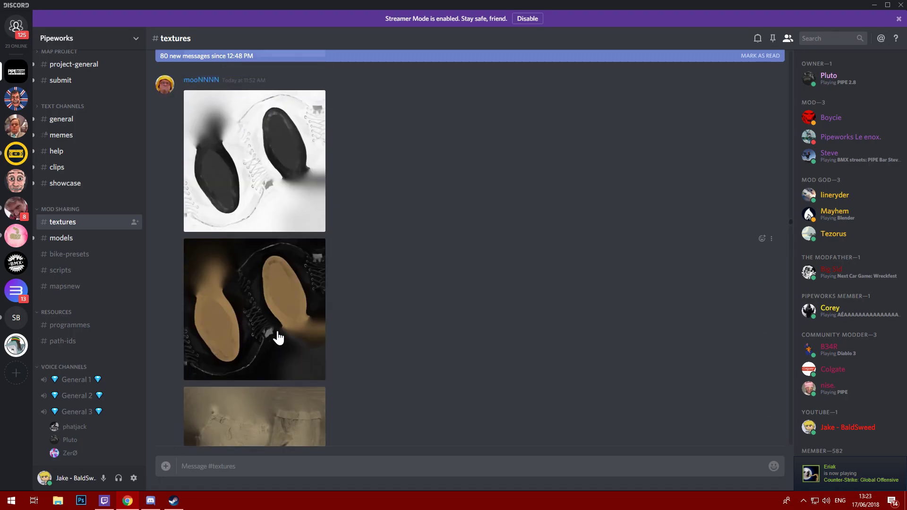
pyautogui.scroll(4, 267, 340)
pyautogui.scroll(2, 266, 340)
pyautogui.click(256, 225)
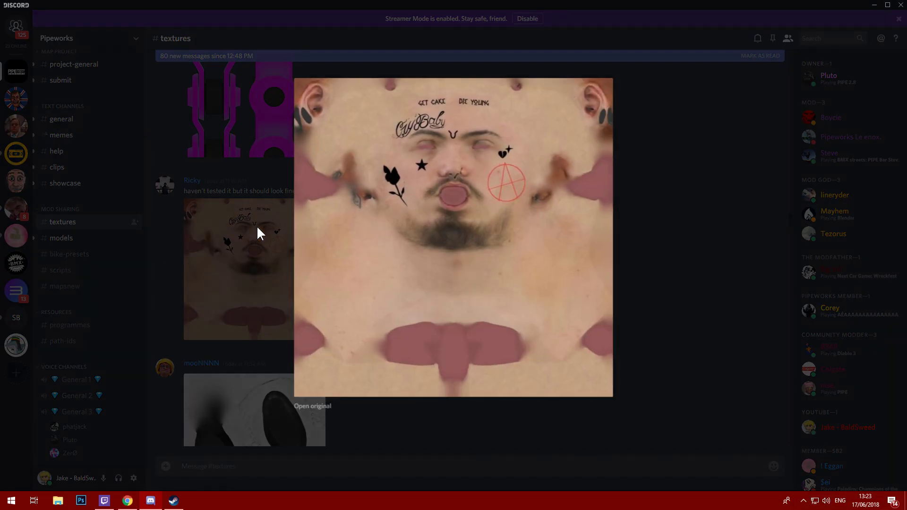
pyautogui.press('Escape')
# Find and enlarge the black Vans invert shirt texture.
pyautogui.scroll(15, 294, 246)
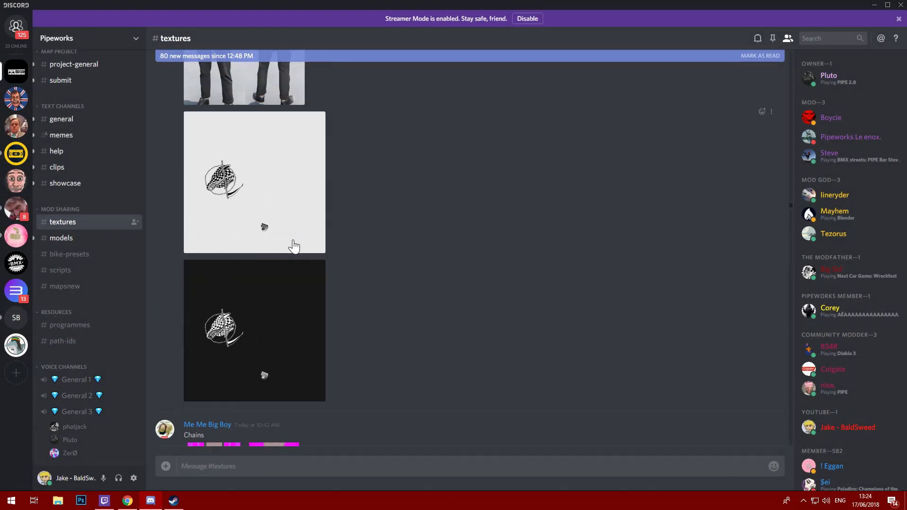
pyautogui.scroll(4, 293, 246)
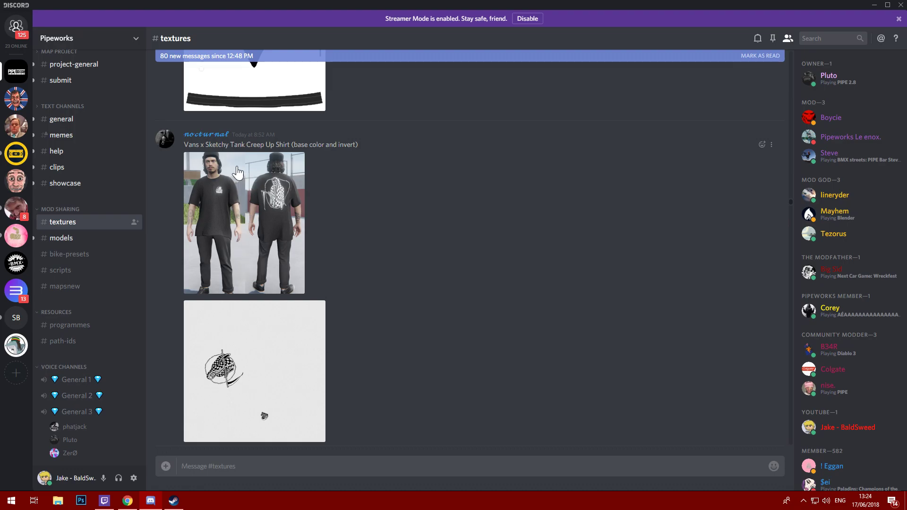
pyautogui.scroll(-4, 283, 269)
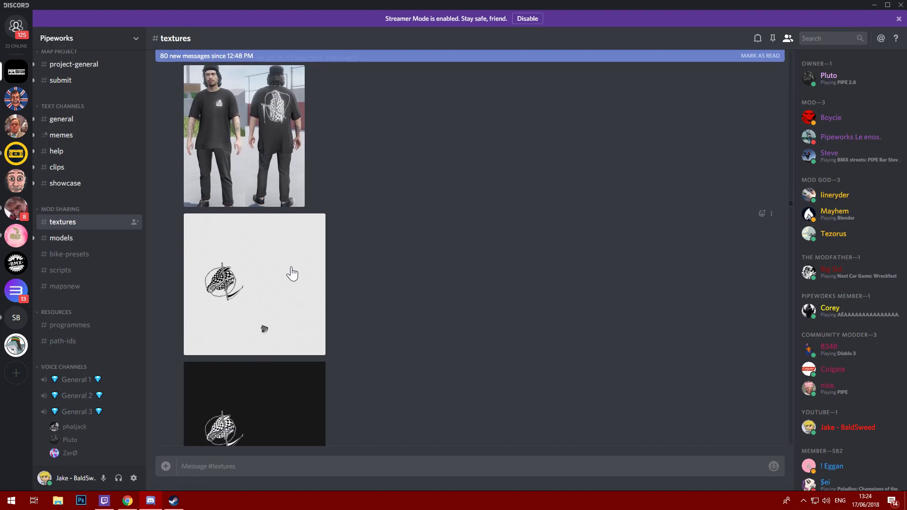
pyautogui.click(308, 303)
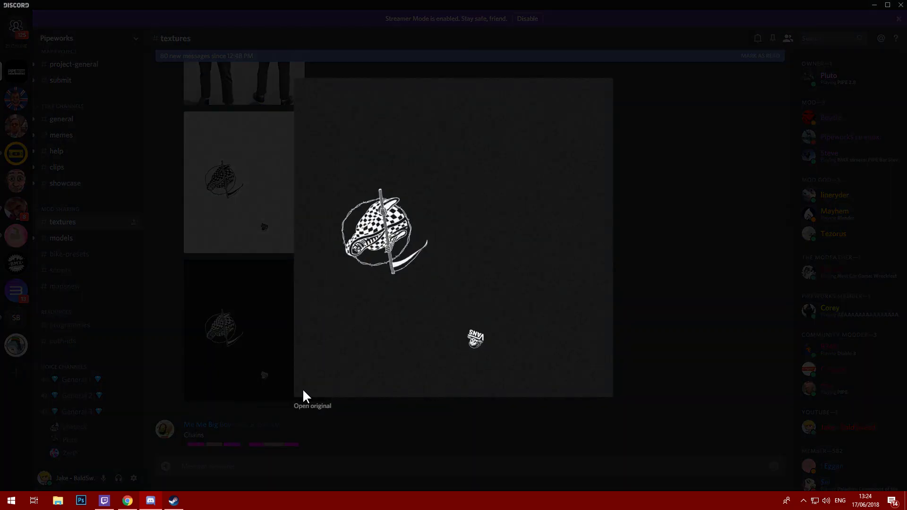
# Save the full-size Vans x Sketchy tank shirt texture as a PNG on the Desktop.
pyautogui.click(326, 409)
pyautogui.click(462, 282)
pyautogui.rightClick(408, 267)
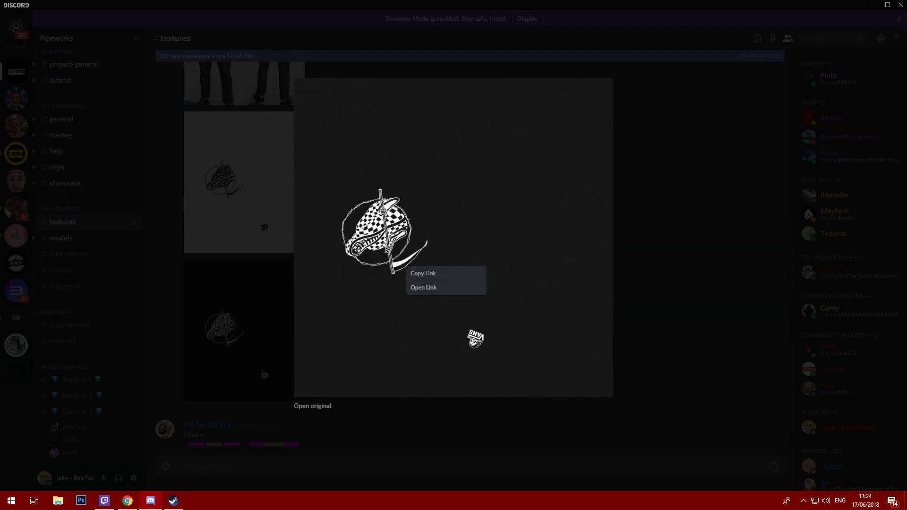
pyautogui.click(423, 287)
pyautogui.rightClick(407, 161)
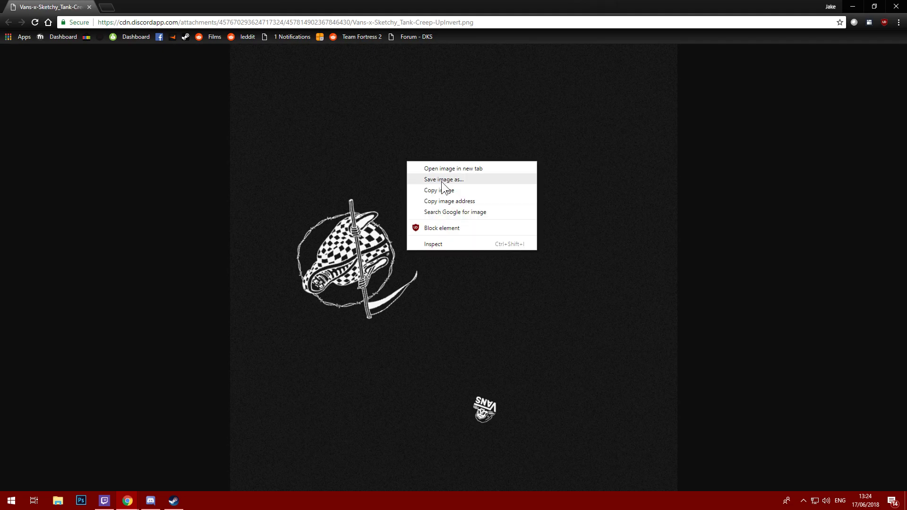
pyautogui.click(441, 179)
pyautogui.click(39, 138)
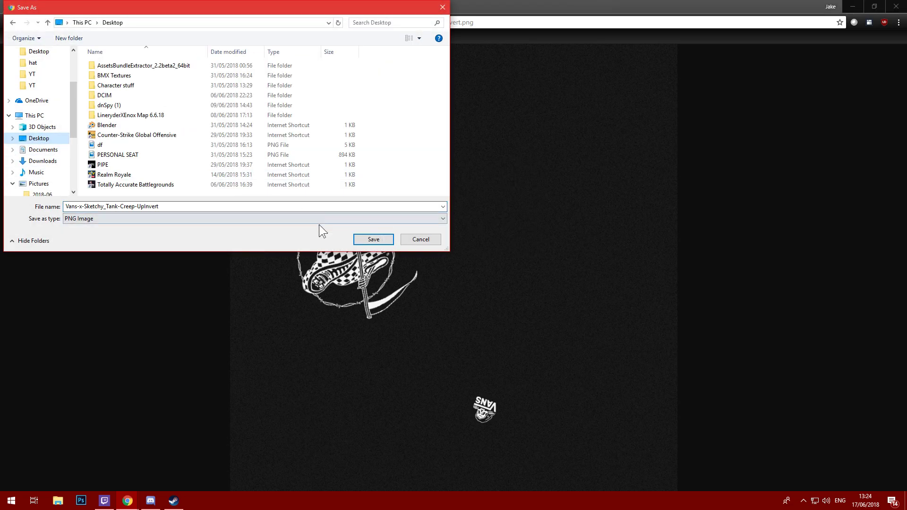
pyautogui.click(371, 239)
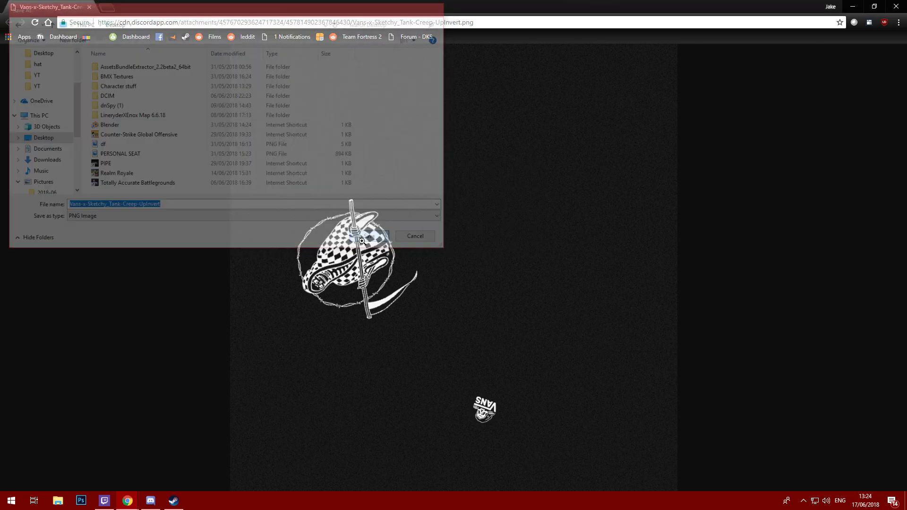
# Back in Discord, open the black_and_white_hat texture's full-size original in Chrome.
pyautogui.click(851, 10)
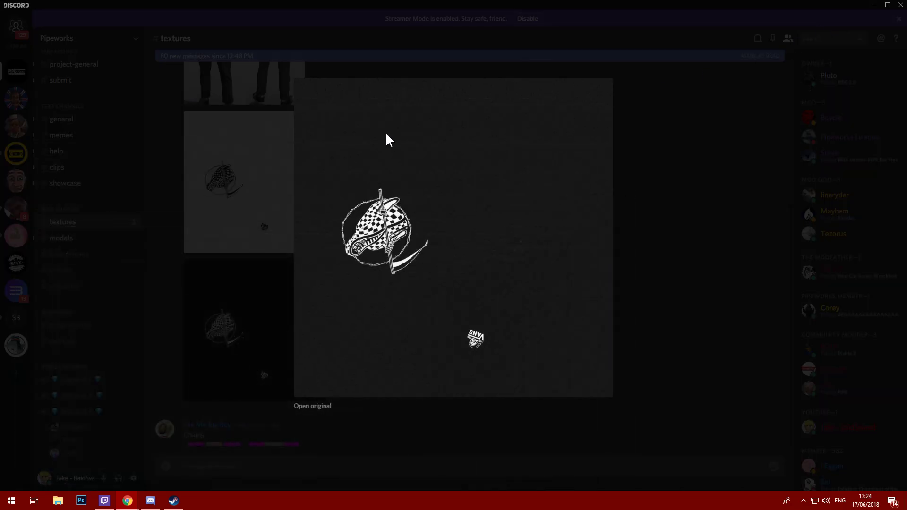
pyautogui.click(629, 179)
pyautogui.scroll(10, 389, 246)
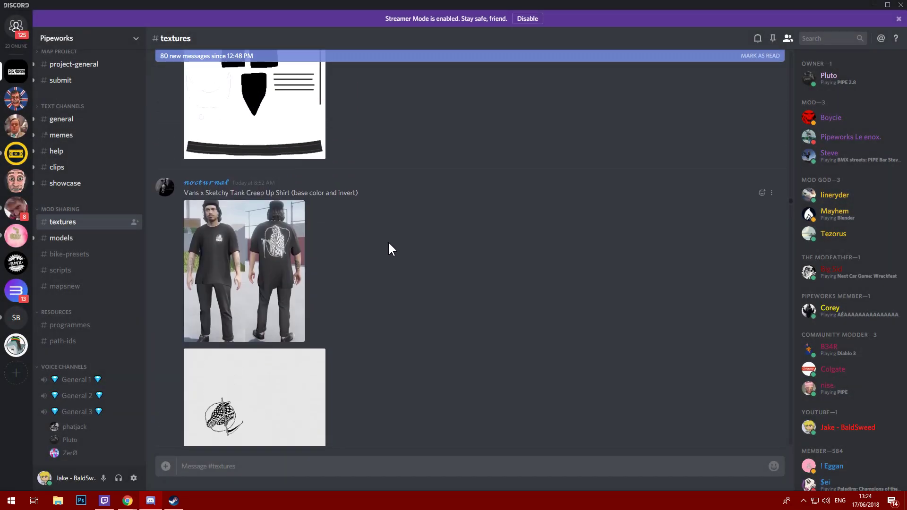
pyautogui.scroll(2, 389, 244)
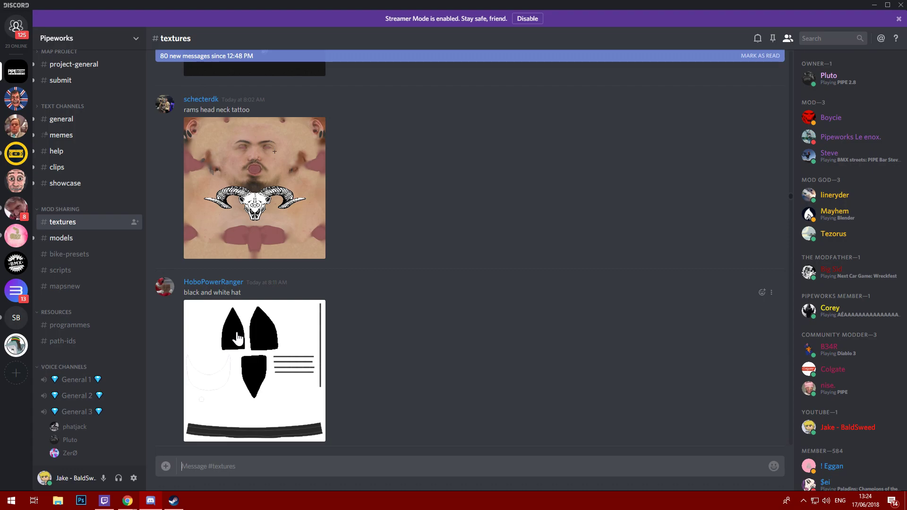
pyautogui.click(247, 315)
pyautogui.click(395, 319)
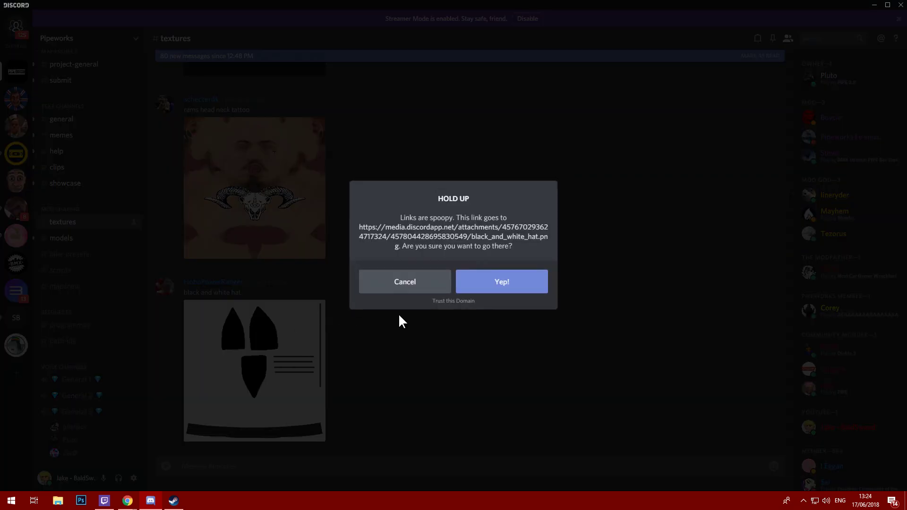
pyautogui.click(509, 282)
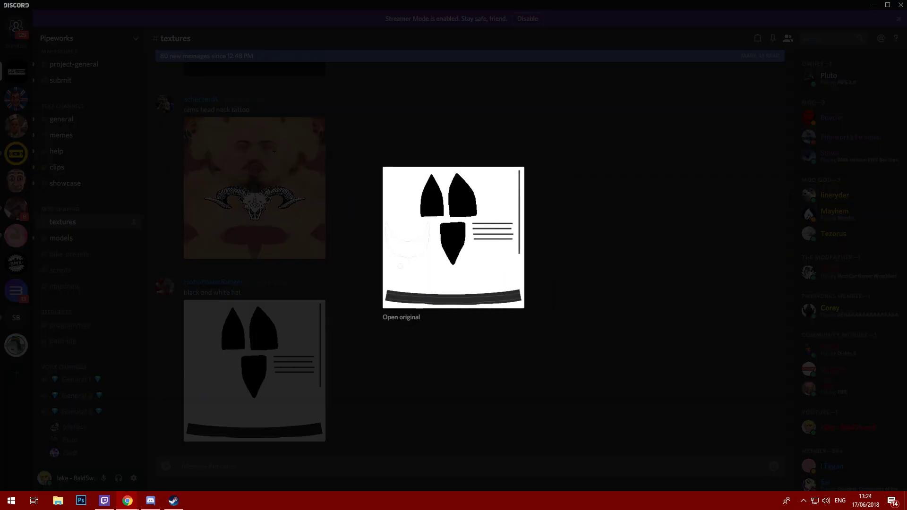
# Save the black_and_white_hat image, then close Chrome and the preview.
pyautogui.rightClick(445, 249)
pyautogui.click(488, 267)
pyautogui.press('Return')
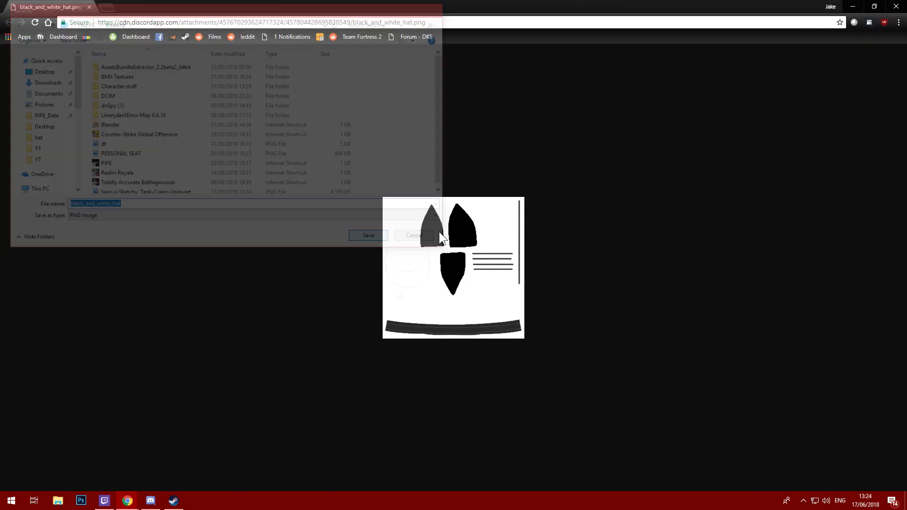
pyautogui.click(896, 7)
pyautogui.click(295, 150)
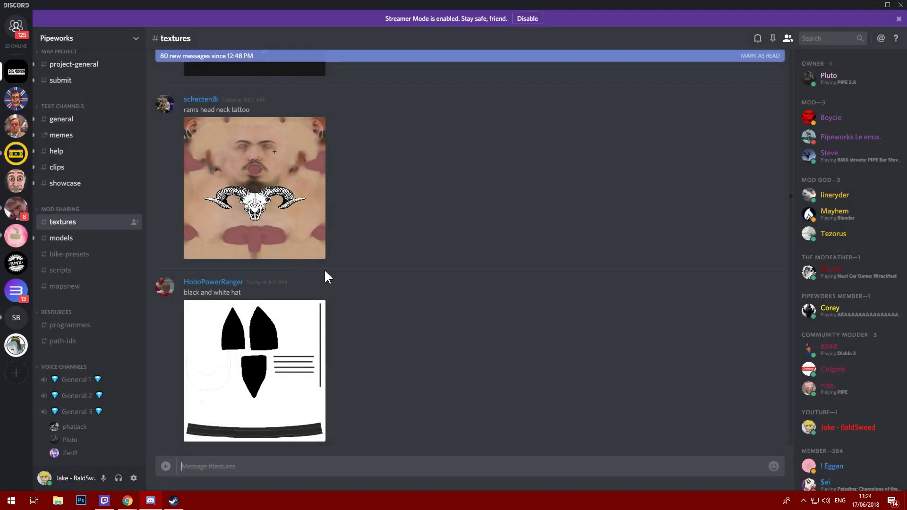
# Scroll up #textures and enlarge the Gucci x Volcom pants stripe texture.
pyautogui.scroll(5, 330, 276)
pyautogui.scroll(10, 336, 282)
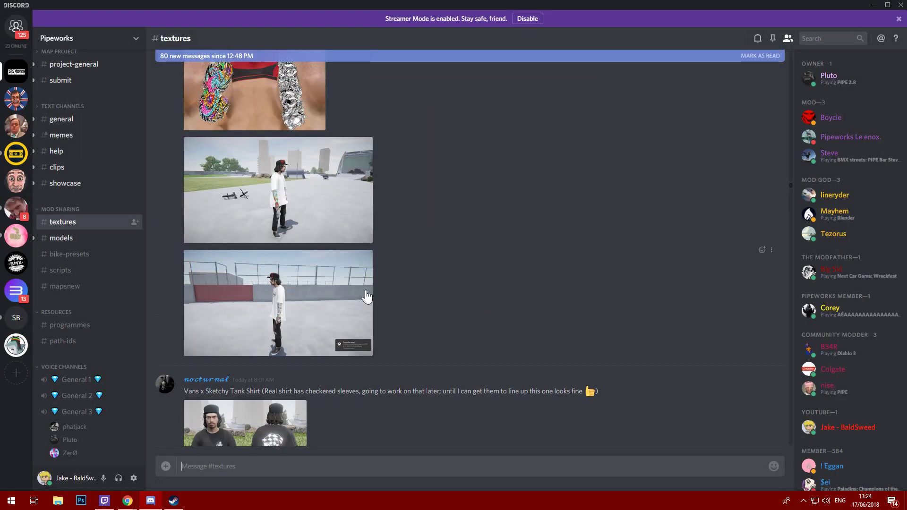
pyautogui.scroll(10, 364, 299)
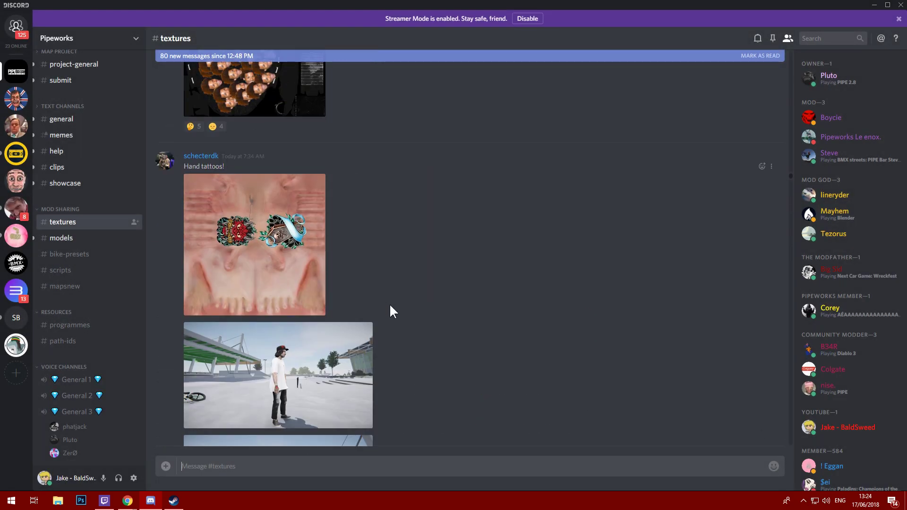
pyautogui.scroll(10, 359, 309)
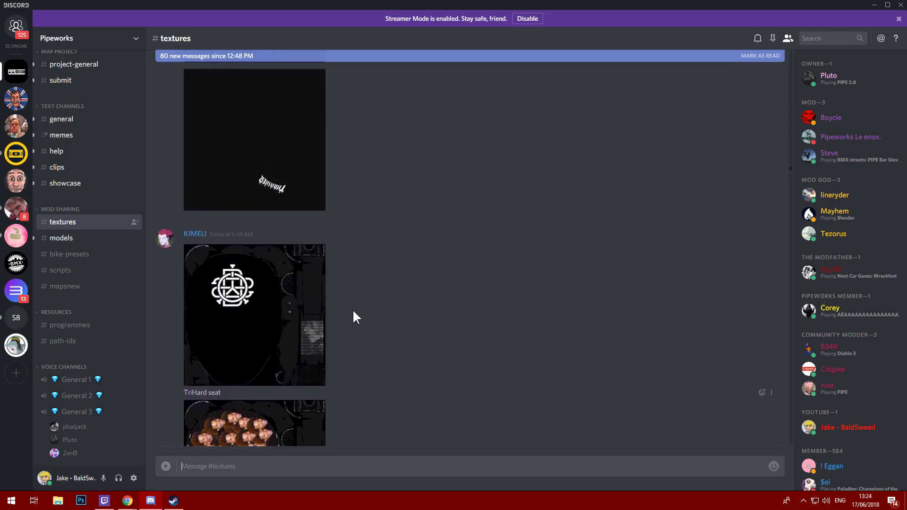
pyautogui.scroll(10, 351, 310)
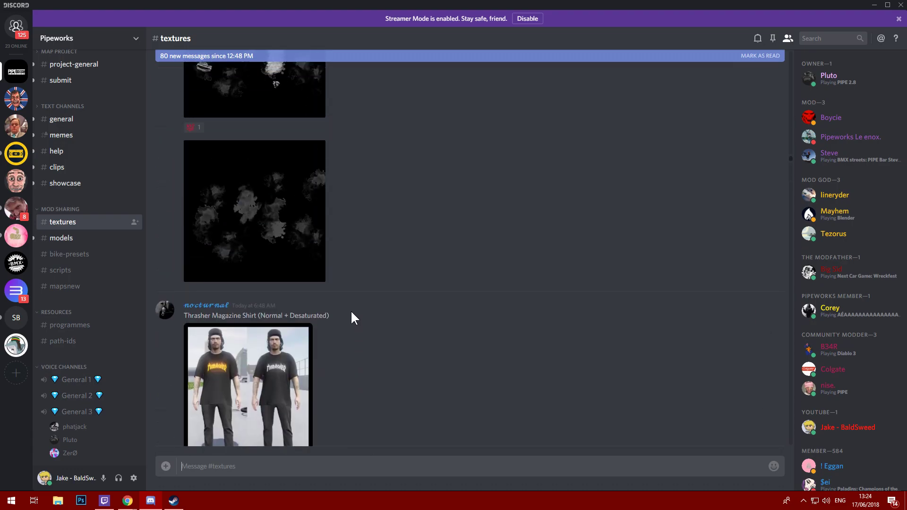
pyautogui.scroll(10, 351, 310)
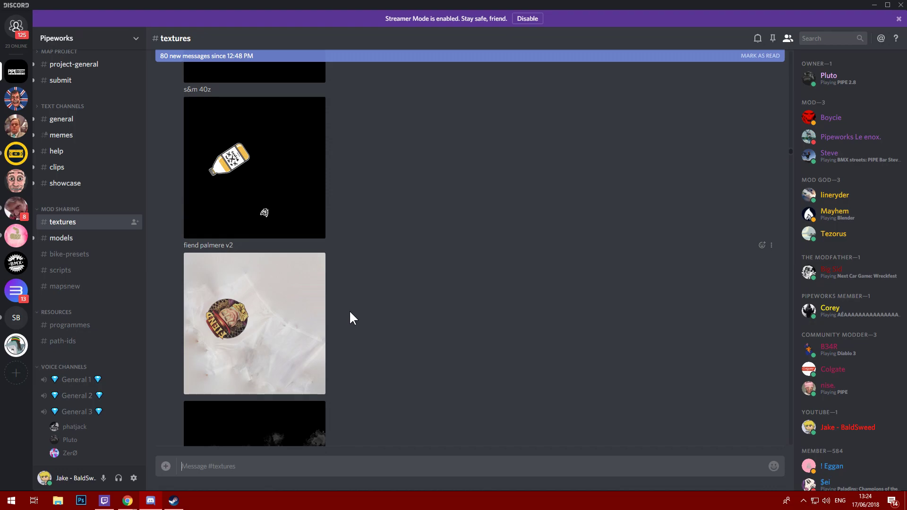
pyautogui.scroll(5, 299, 316)
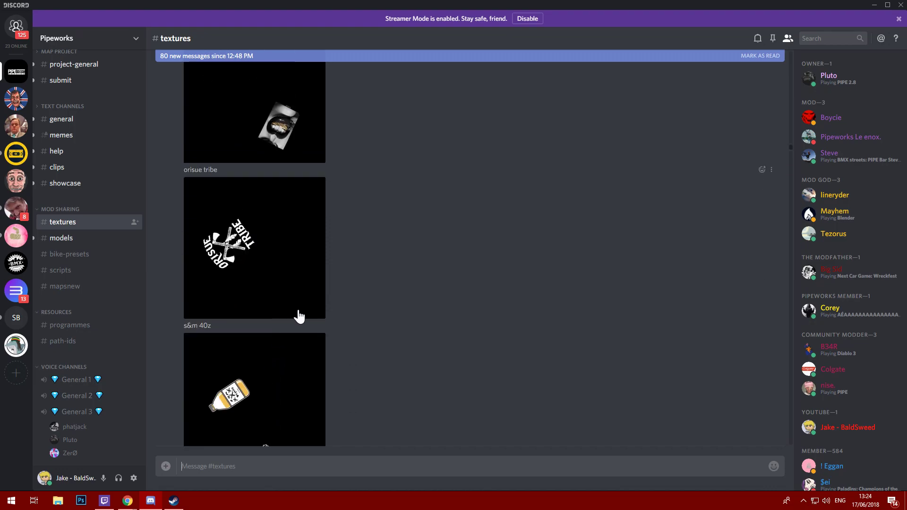
pyautogui.scroll(10, 366, 289)
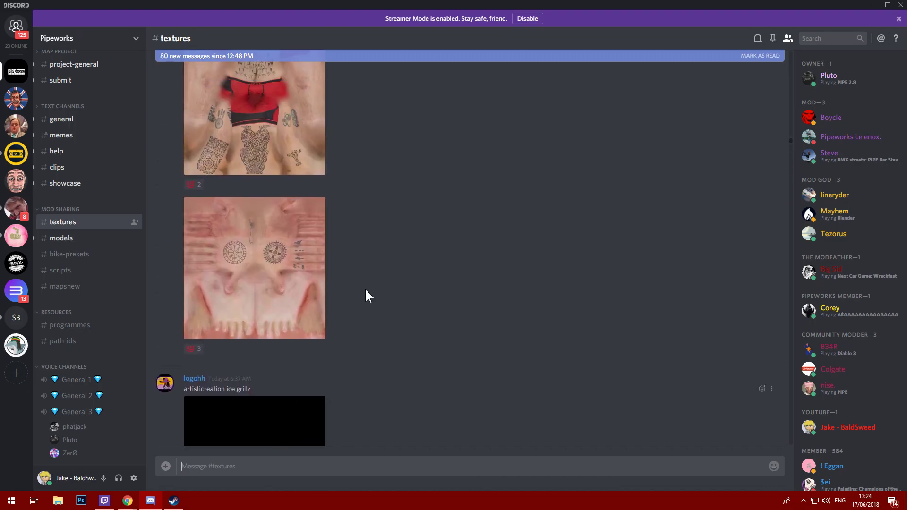
pyautogui.scroll(5, 367, 288)
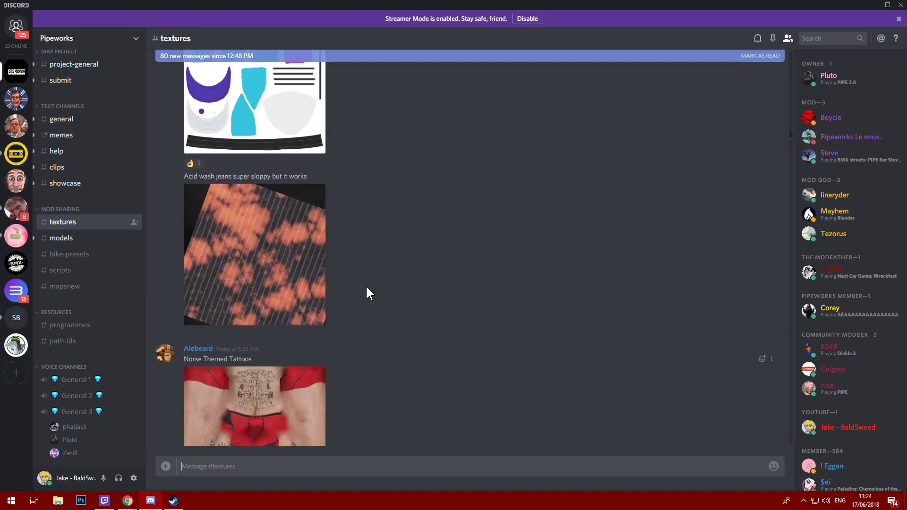
pyautogui.scroll(10, 363, 281)
pyautogui.scroll(15, 352, 272)
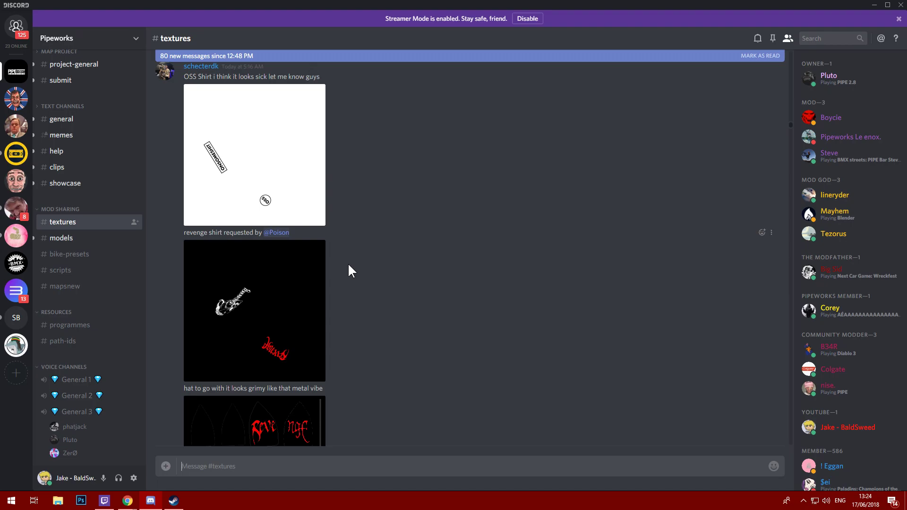
pyautogui.scroll(6, 347, 271)
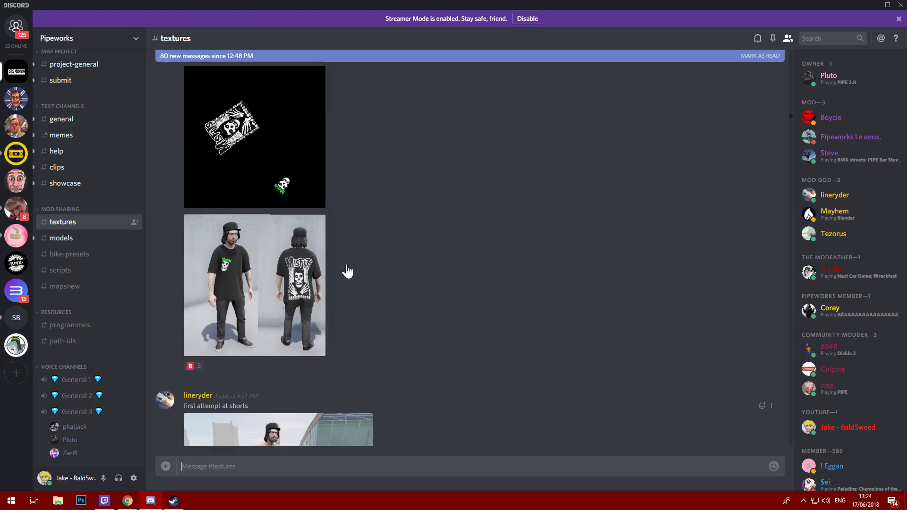
pyautogui.scroll(10, 347, 271)
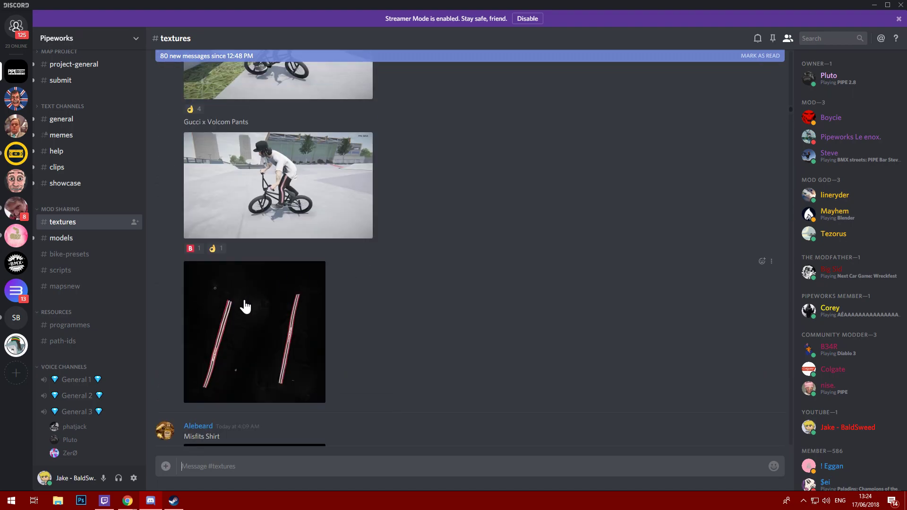
pyautogui.scroll(4, 240, 311)
pyautogui.scroll(-4, 276, 343)
pyautogui.click(273, 345)
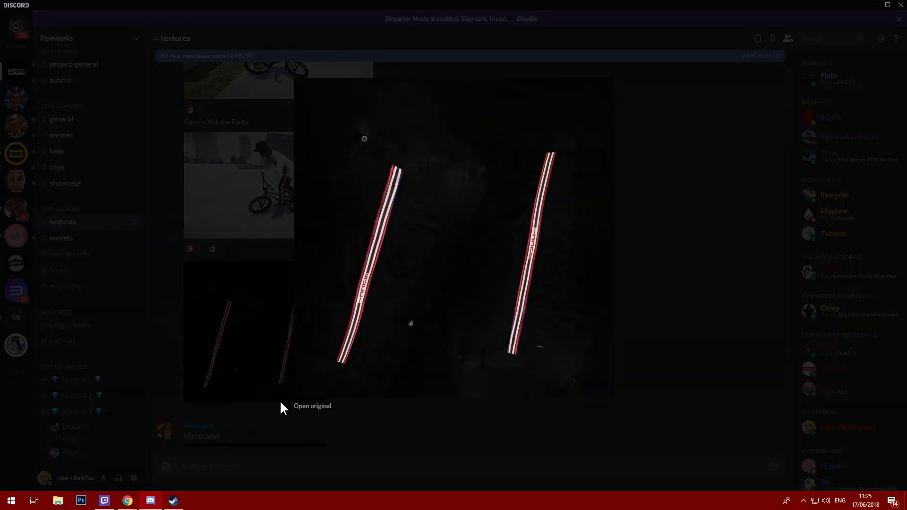
# Save the full-size Guccy.png from Chrome, then close the browser and preview.
pyautogui.click(312, 406)
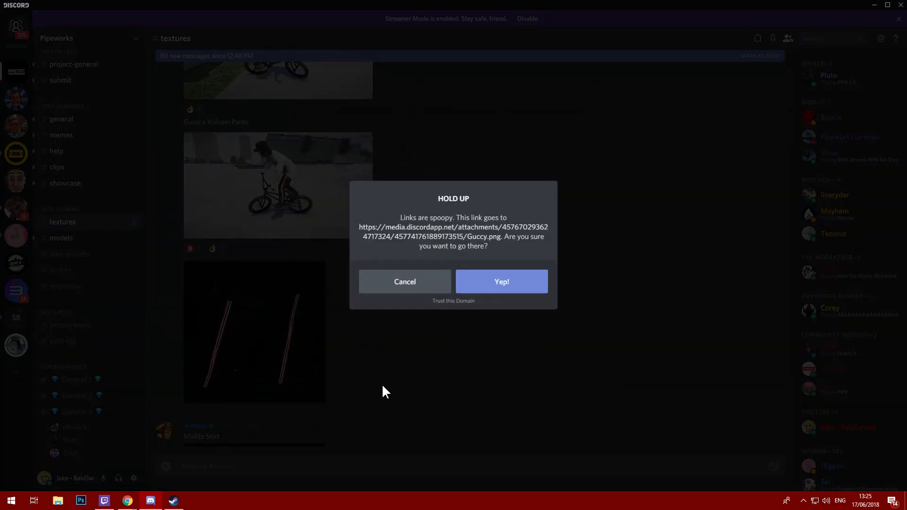
pyautogui.click(503, 282)
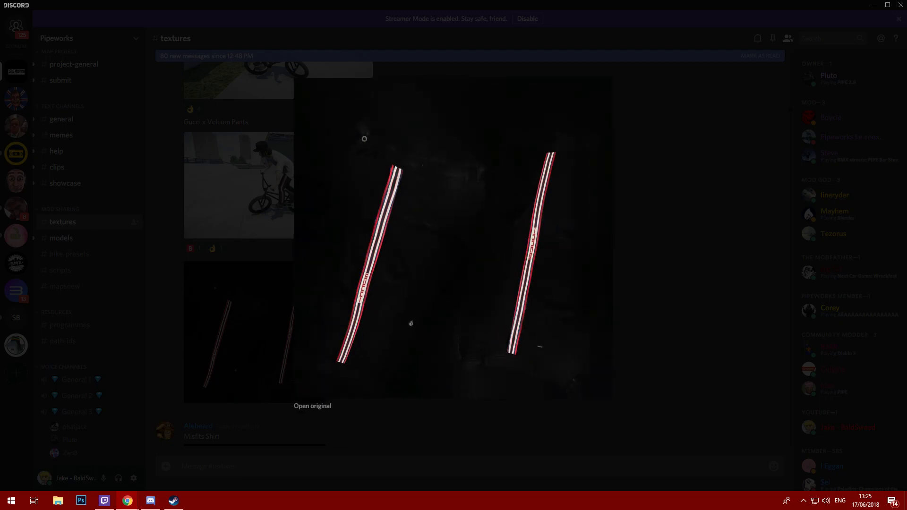
pyautogui.rightClick(400, 160)
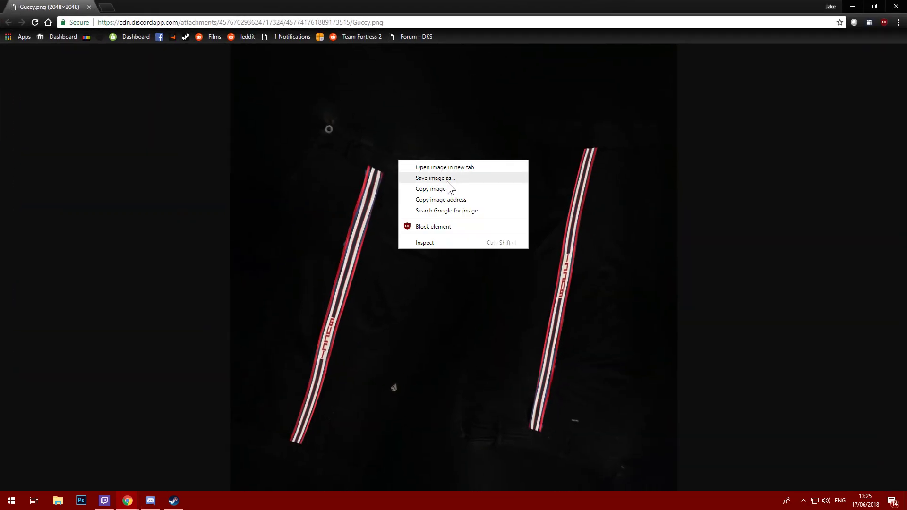
pyautogui.click(448, 183)
pyautogui.click(366, 239)
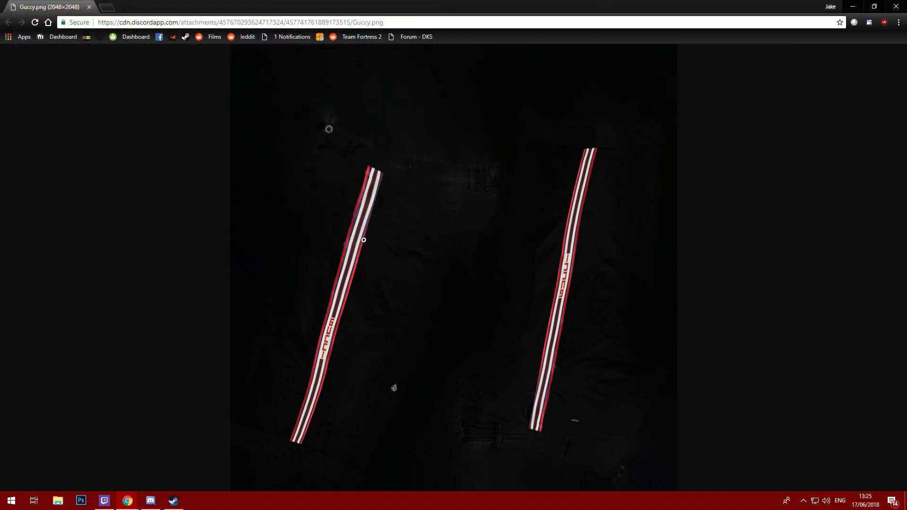
pyautogui.click(896, 6)
pyautogui.click(216, 242)
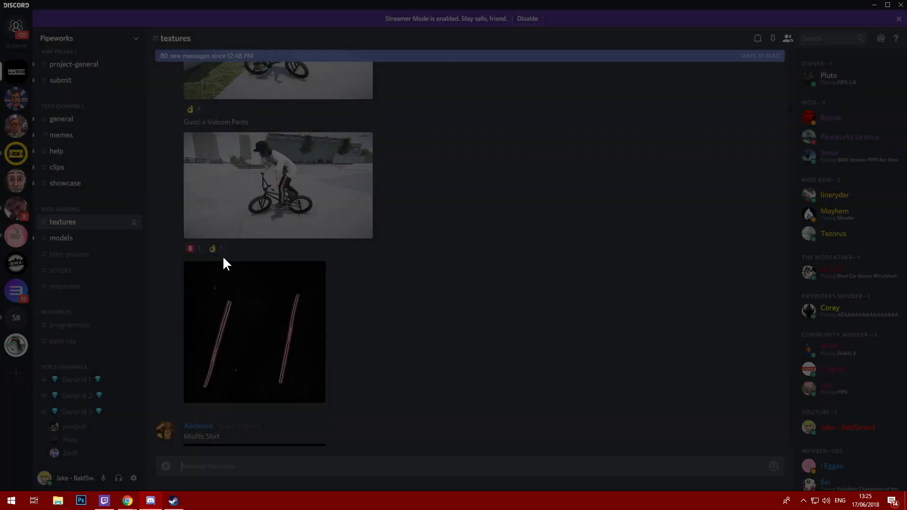
# Scroll through #textures and enlarge the red-and-white gloves-and-feet texture.
pyautogui.scroll(5, 216, 242)
pyautogui.scroll(15, 271, 341)
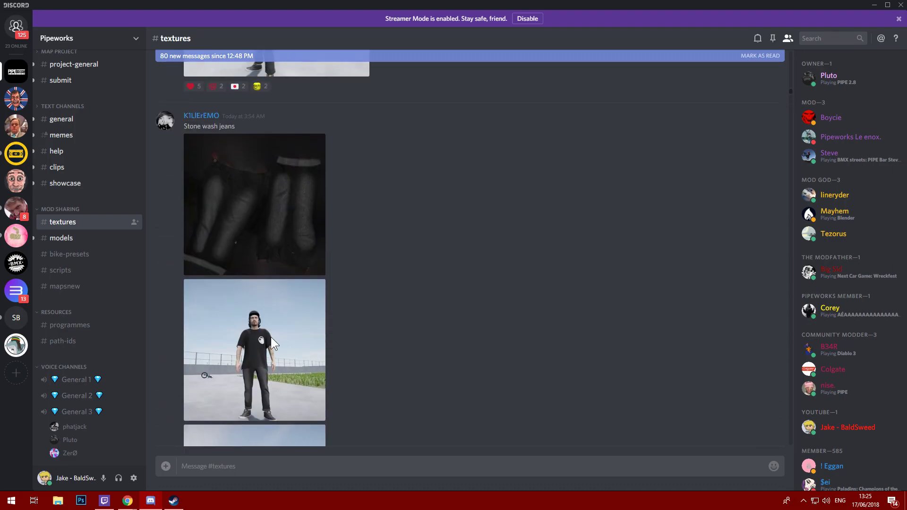
pyautogui.scroll(15, 273, 343)
pyautogui.scroll(15, 272, 343)
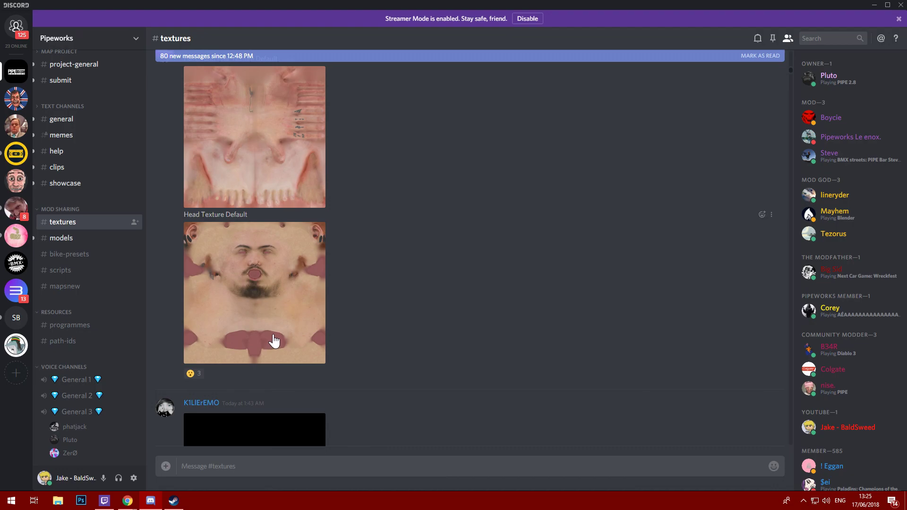
pyautogui.scroll(15, 273, 341)
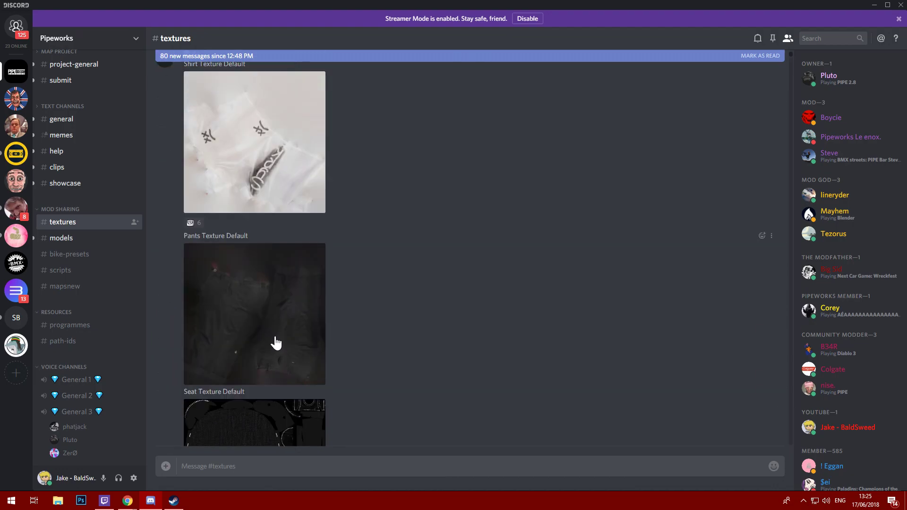
pyautogui.scroll(2, 276, 343)
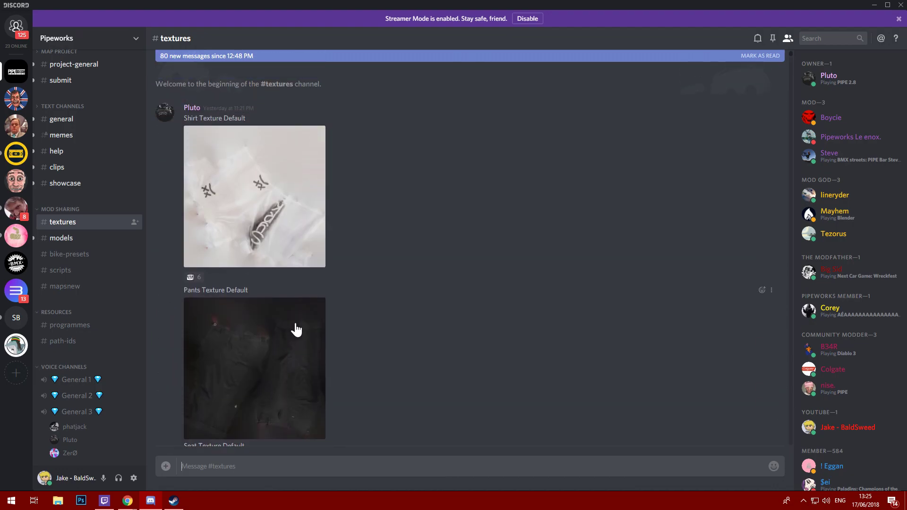
pyautogui.scroll(-10, 324, 307)
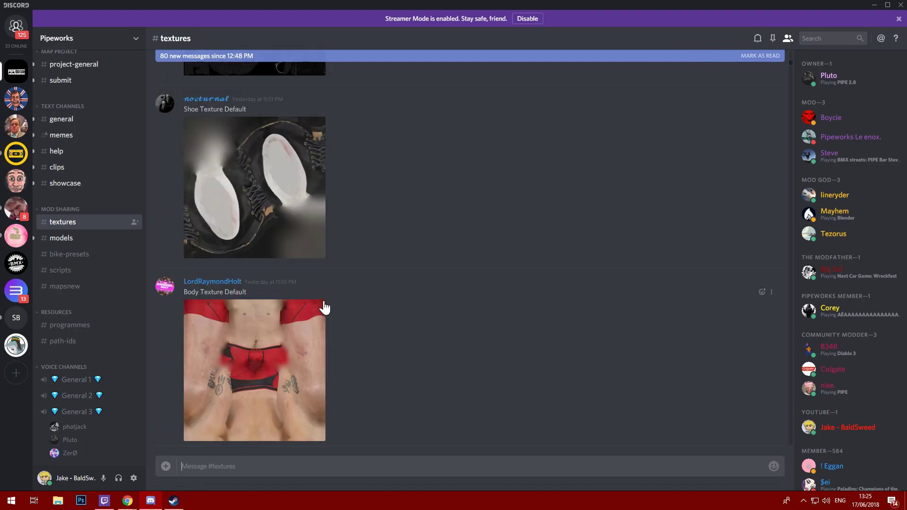
pyautogui.scroll(-8, 324, 307)
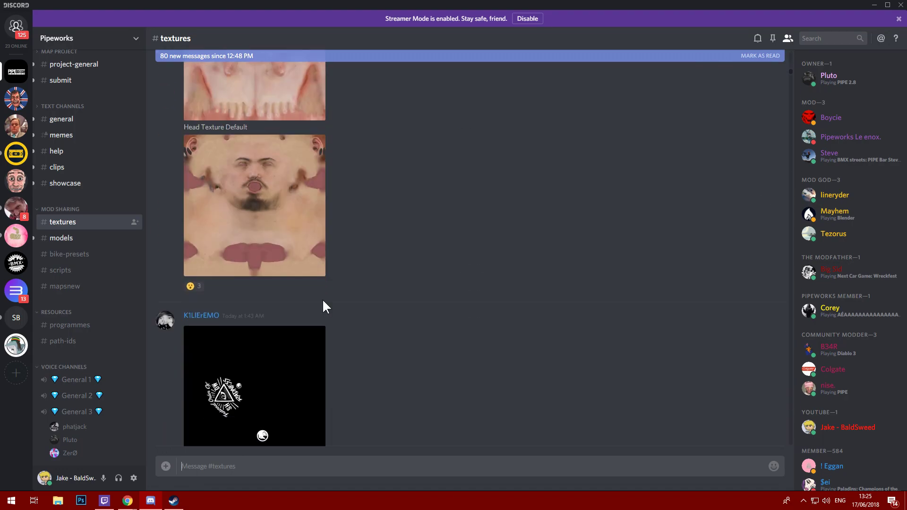
pyautogui.scroll(-4, 323, 302)
pyautogui.scroll(-5, 326, 305)
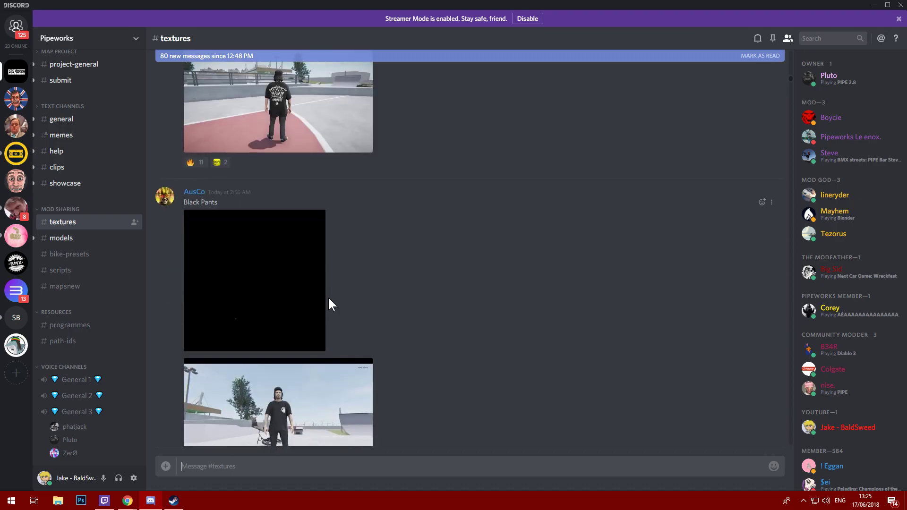
pyautogui.scroll(-4, 327, 303)
pyautogui.scroll(-2, 312, 293)
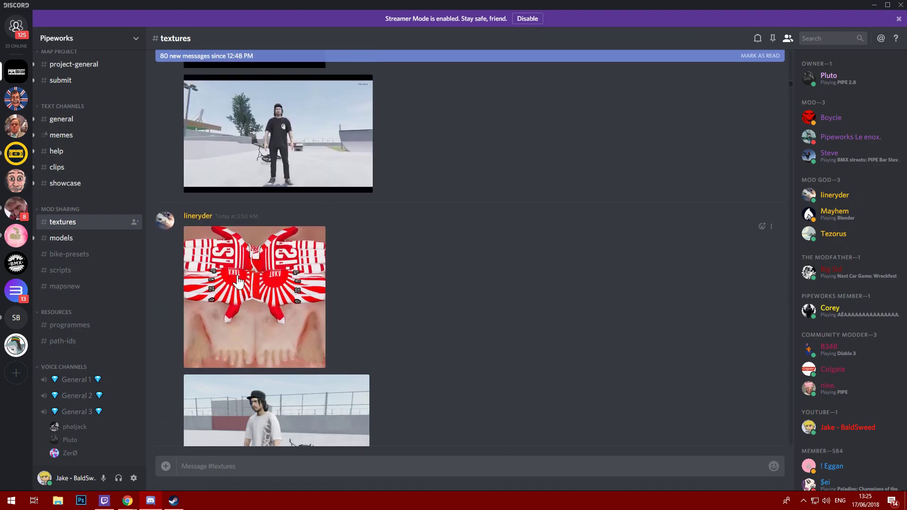
pyautogui.click(286, 275)
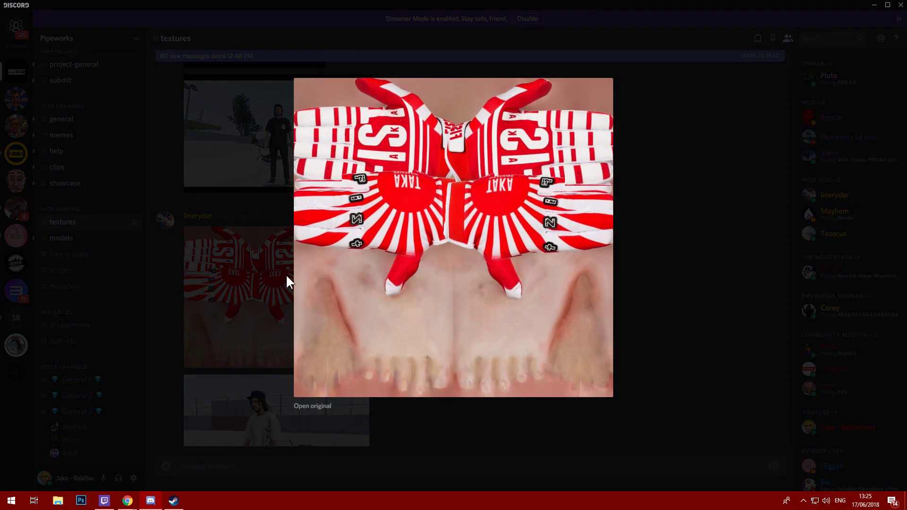
# Save Glovesarm_foot_color_2048-sharedassets2.png from Chrome, then close the browser and preview.
pyautogui.click(310, 408)
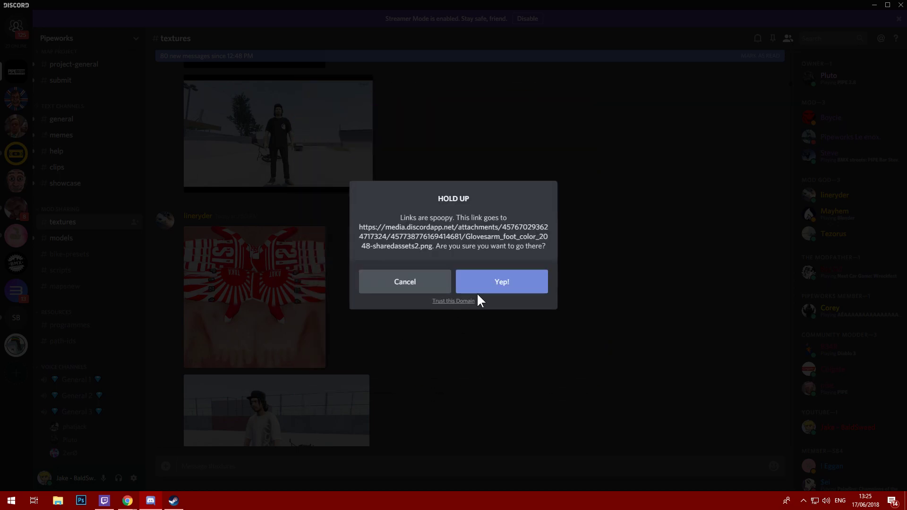
pyautogui.click(477, 290)
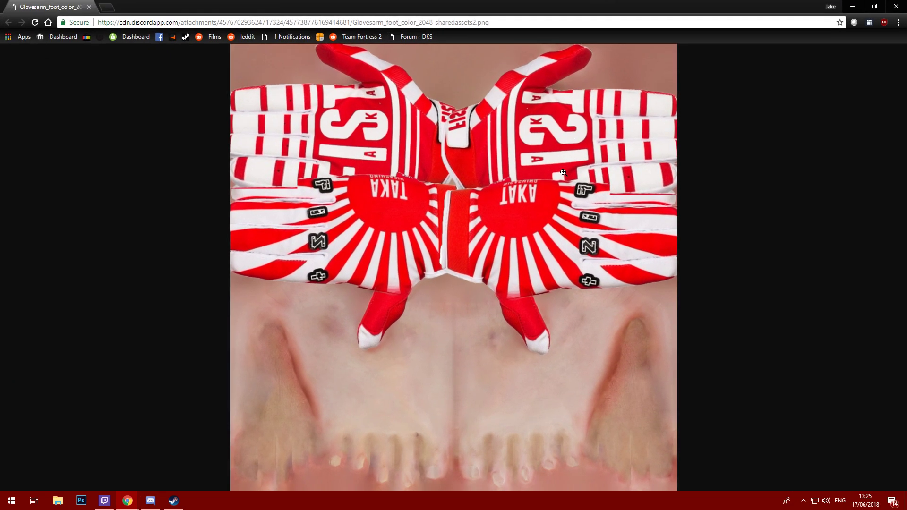
pyautogui.rightClick(576, 174)
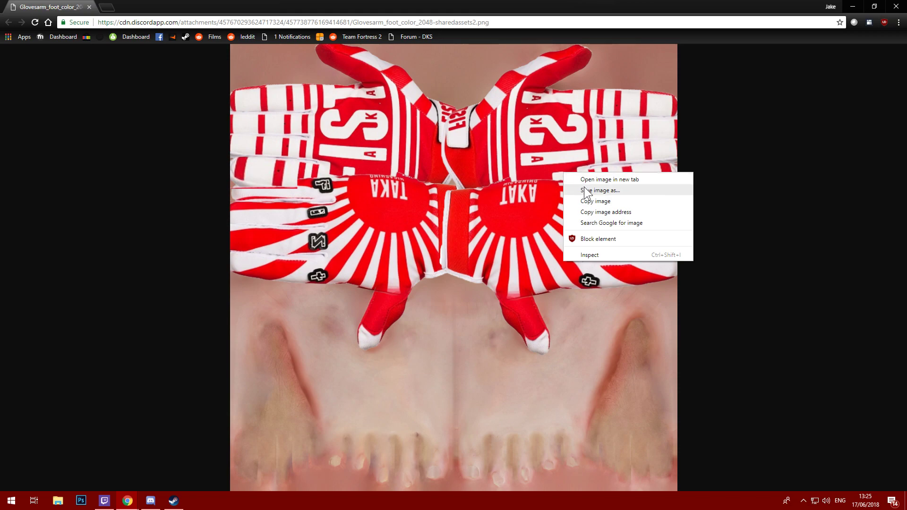
pyautogui.click(598, 190)
pyautogui.click(359, 238)
pyautogui.click(898, 6)
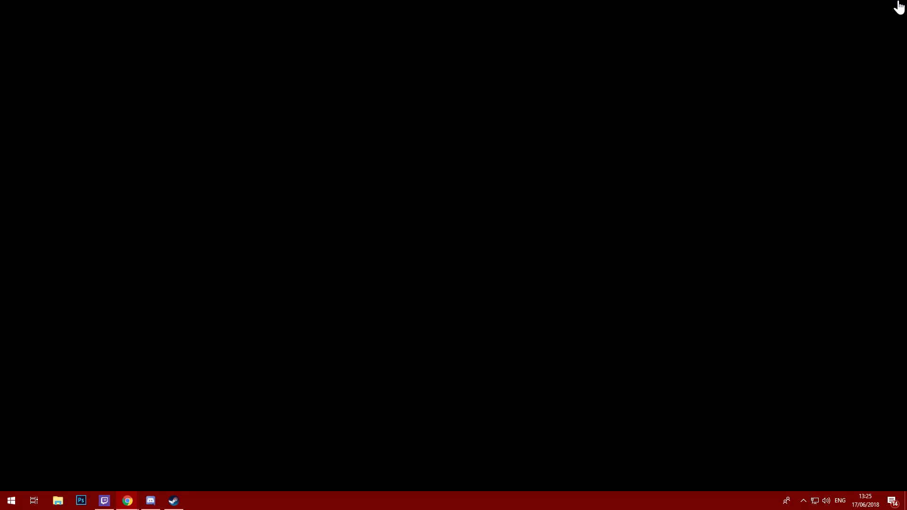
pyautogui.click(290, 115)
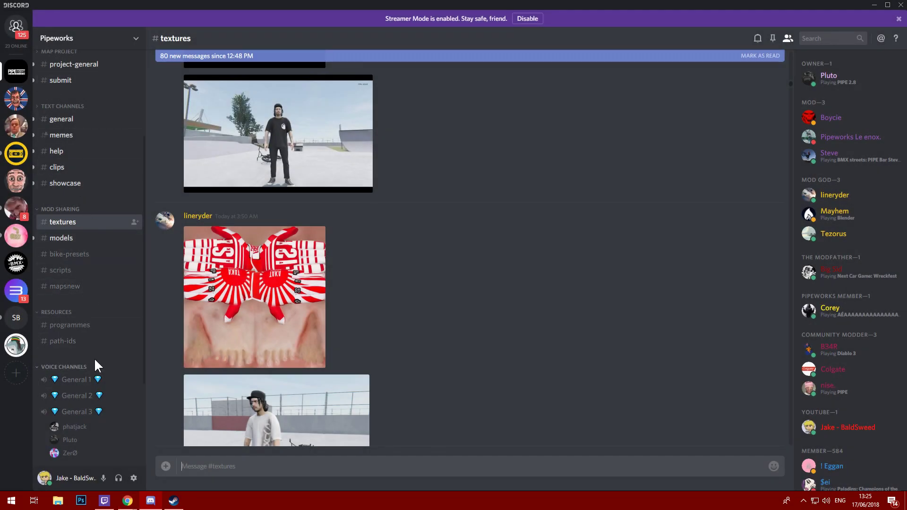
# Switch to #path-ids, shrink Discord, and rearrange the saved texture files on the desktop.
pyautogui.scroll(2, 82, 323)
pyautogui.scroll(2, 83, 284)
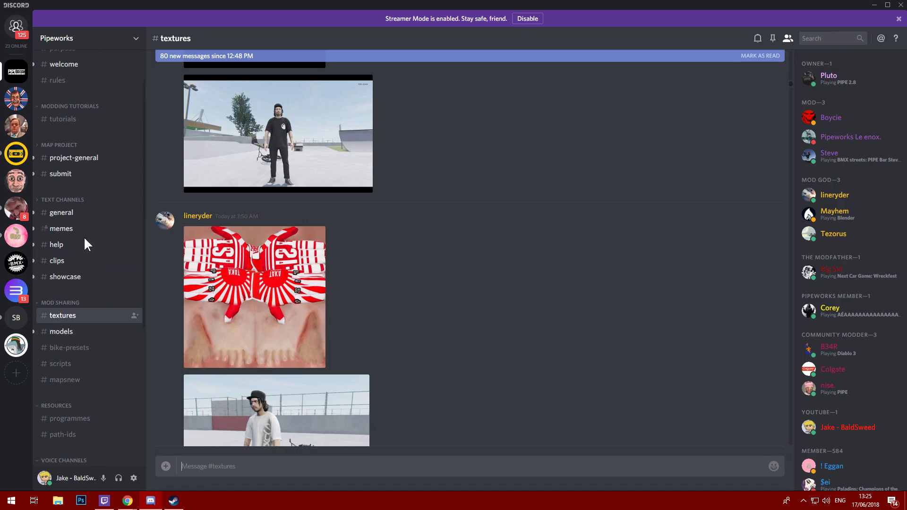
pyautogui.scroll(-2, 71, 391)
pyautogui.click(66, 387)
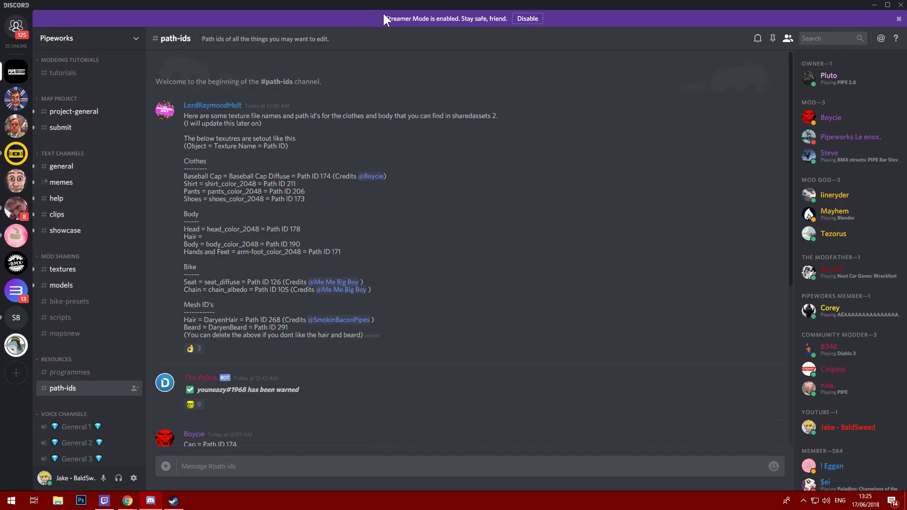
pyautogui.moveTo(377, 6); pyautogui.dragTo(596, 64)
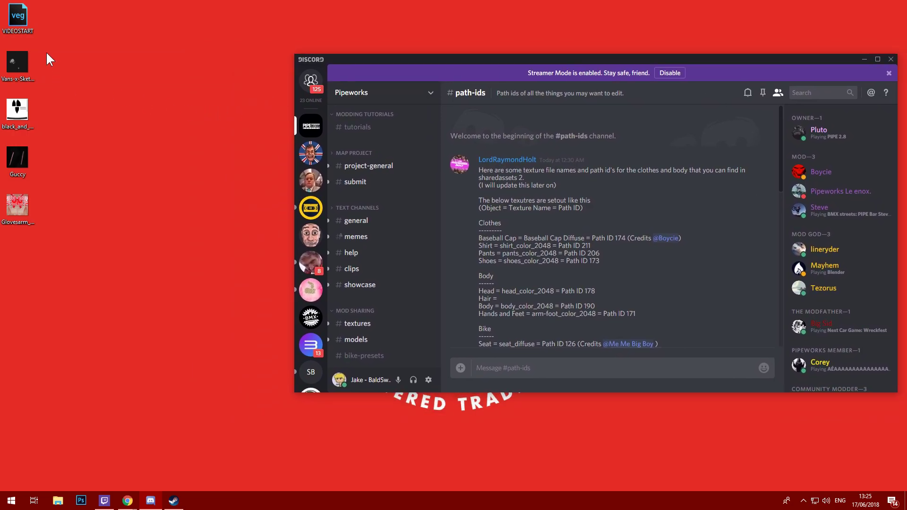
pyautogui.moveTo(11, 199); pyautogui.dragTo(108, 238)
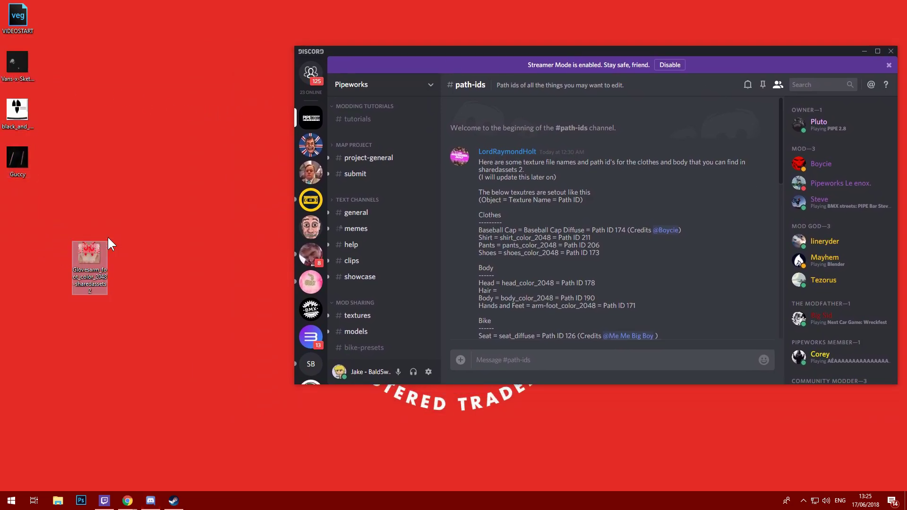
pyautogui.moveTo(53, 53); pyautogui.dragTo(94, 215)
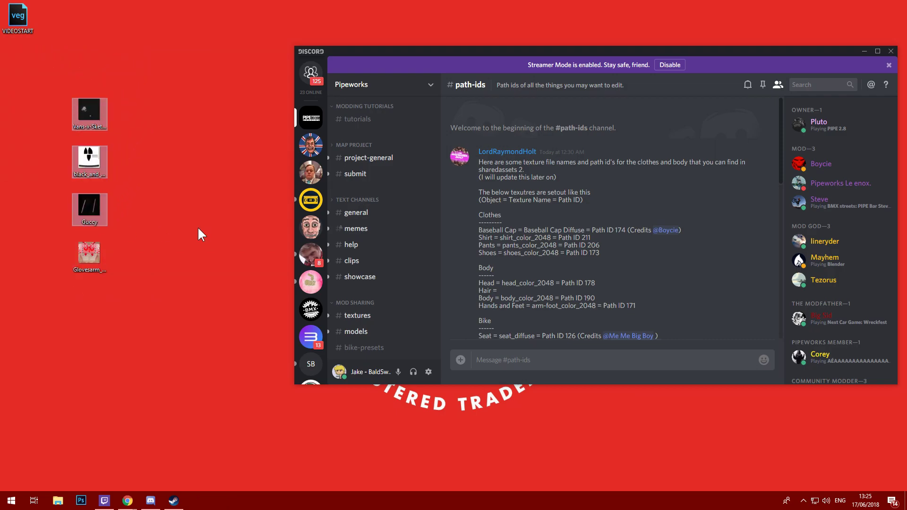
# Select the 'Hands and Feet = arm-foot_color_2048 = Path ID 171' line and reposition Discord.
pyautogui.moveTo(480, 231); pyautogui.dragTo(650, 229)
pyautogui.click(615, 233)
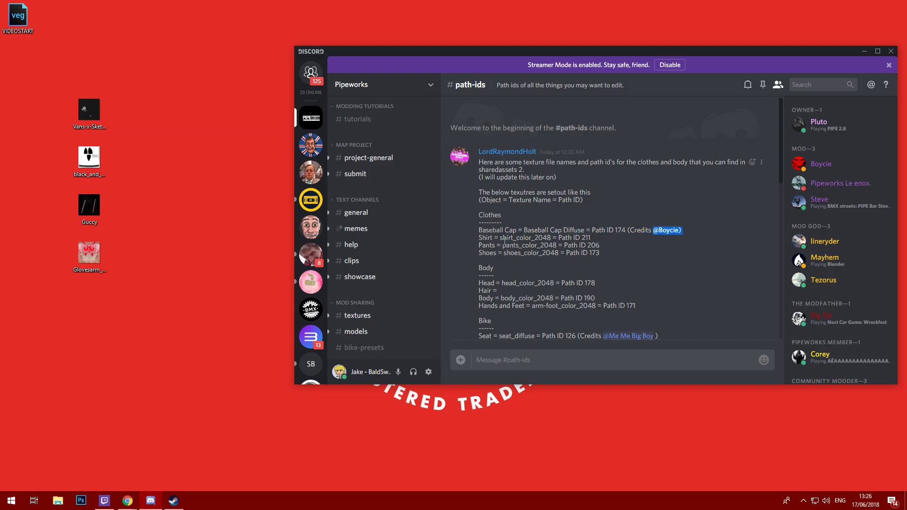
pyautogui.scroll(-2, 573, 236)
pyautogui.scroll(-2, 573, 218)
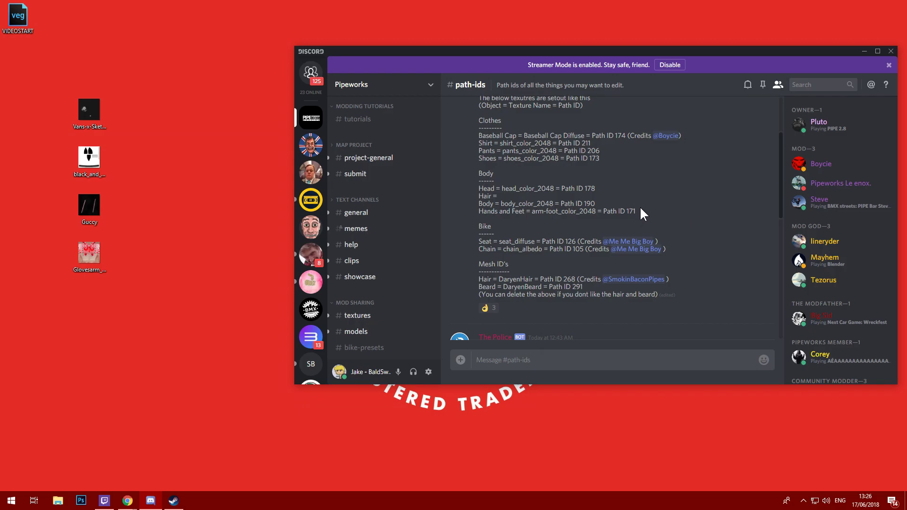
pyautogui.moveTo(503, 215); pyautogui.dragTo(481, 209)
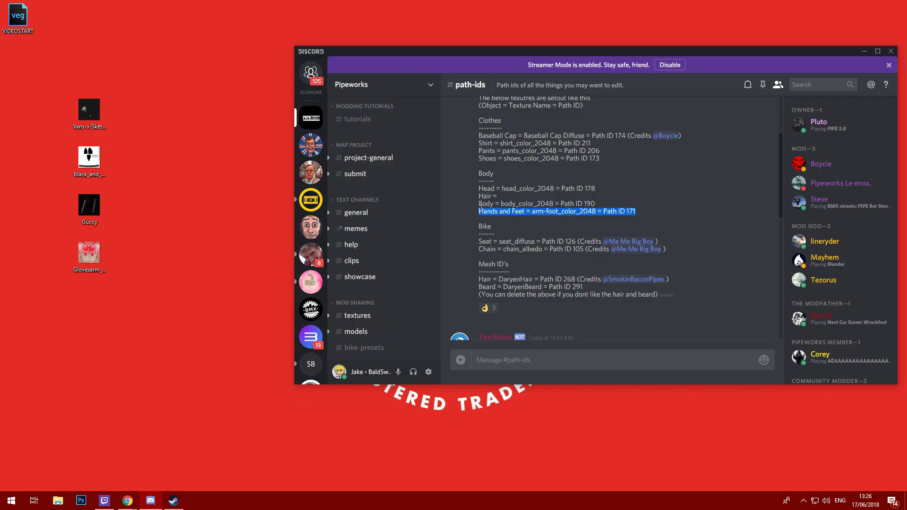
pyautogui.click(89, 253)
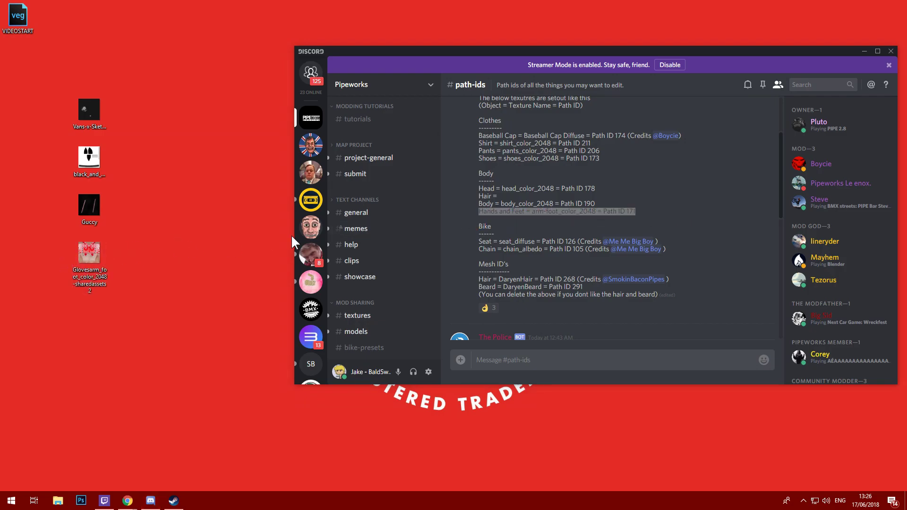
pyautogui.click(690, 49)
pyautogui.moveTo(700, 51); pyautogui.dragTo(620, 224)
# Launch AssetBundleExtractor.exe from the AssetsBundleExtractor 64bit folder.
pyautogui.doubleClick(628, 206)
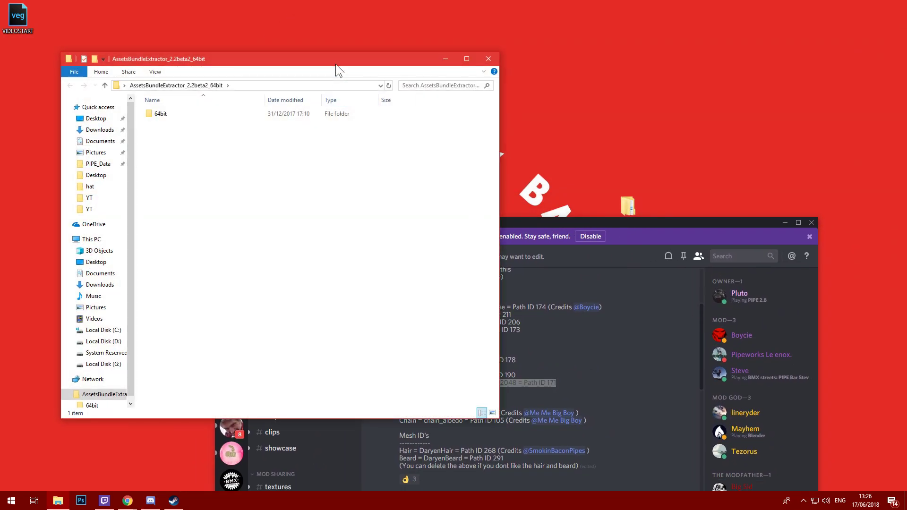
pyautogui.moveTo(335, 64); pyautogui.dragTo(447, 61)
pyautogui.doubleClick(335, 110)
pyautogui.doubleClick(311, 132)
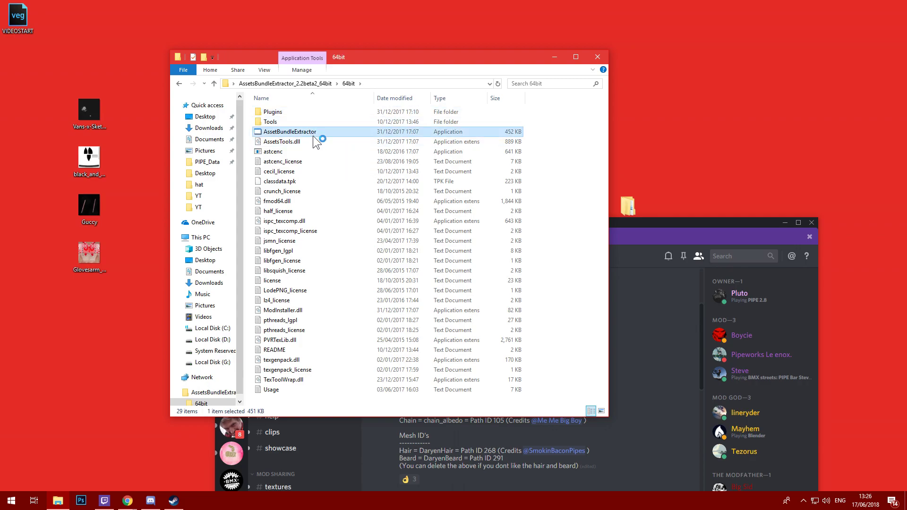
# Check PIPE's local install folder via Steam properties, then close Steam and Explorer.
pyautogui.click(174, 500)
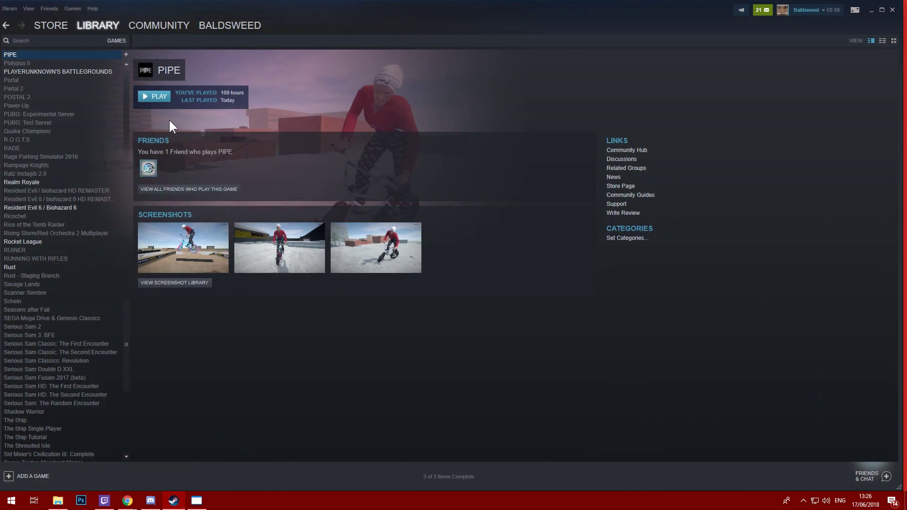
pyautogui.rightClick(75, 55)
pyautogui.click(106, 183)
pyautogui.click(436, 120)
pyautogui.click(401, 158)
pyautogui.click(607, 69)
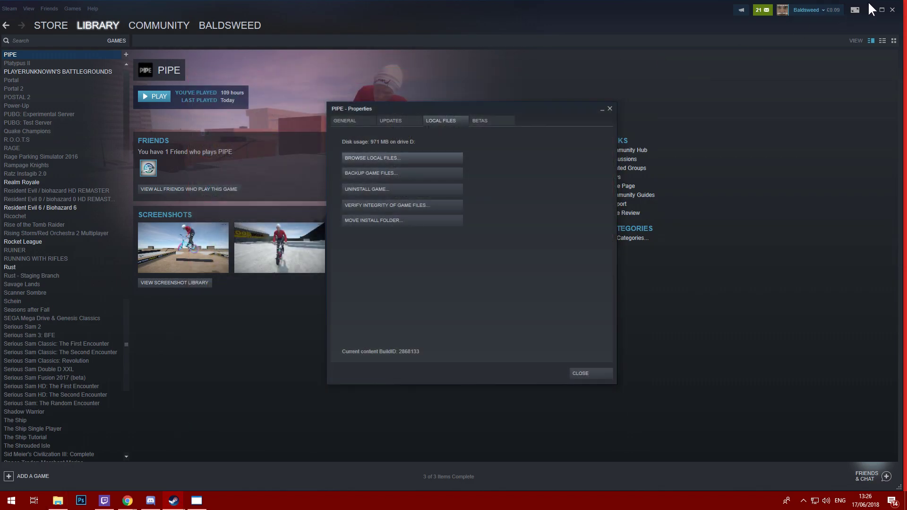
pyautogui.click(892, 9)
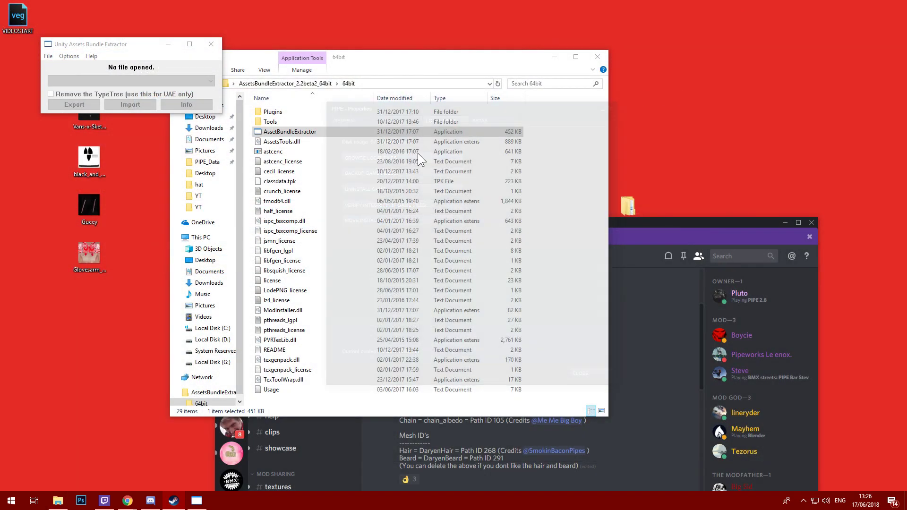
pyautogui.moveTo(487, 58); pyautogui.dragTo(732, 35)
pyautogui.click(718, 32)
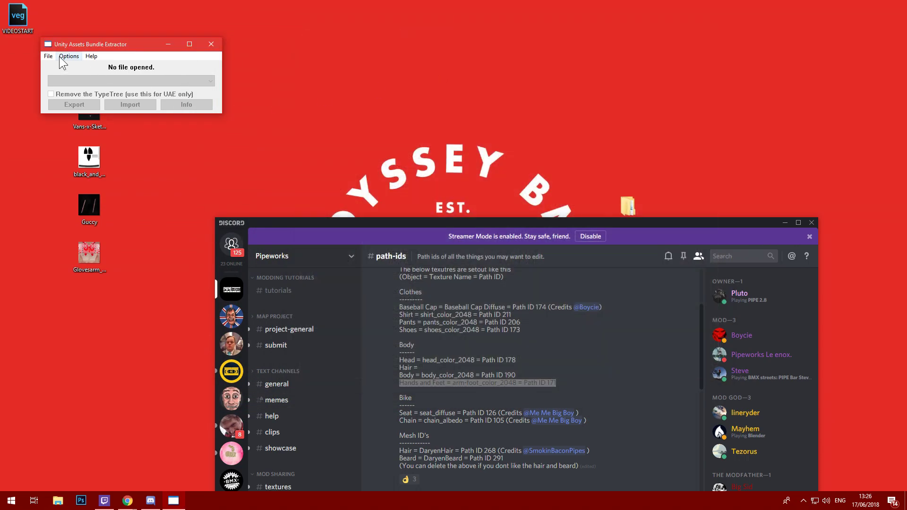
# Open PIPE_Data's sharedassets2.assets using the U2017.3.0f3 type database.
pyautogui.click(49, 56)
pyautogui.click(57, 67)
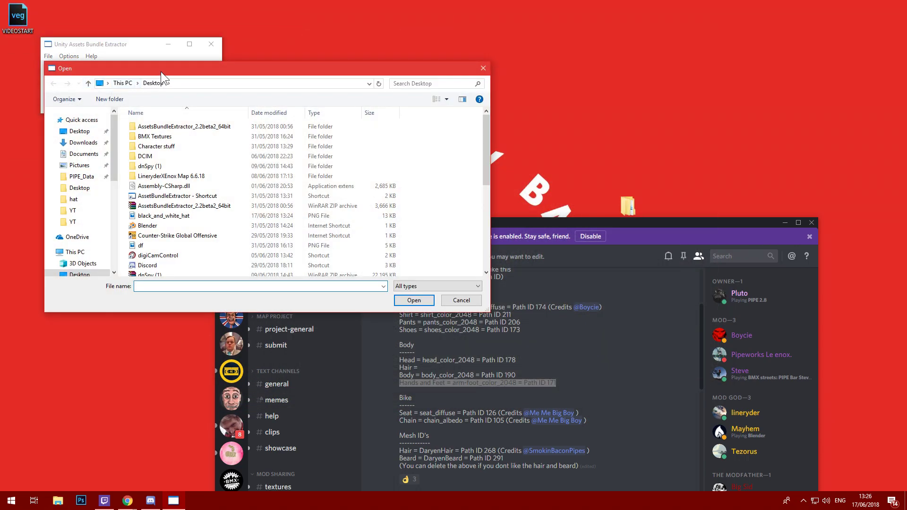
pyautogui.moveTo(160, 72); pyautogui.dragTo(254, 58)
pyautogui.click(175, 162)
pyautogui.scroll(-1, 251, 179)
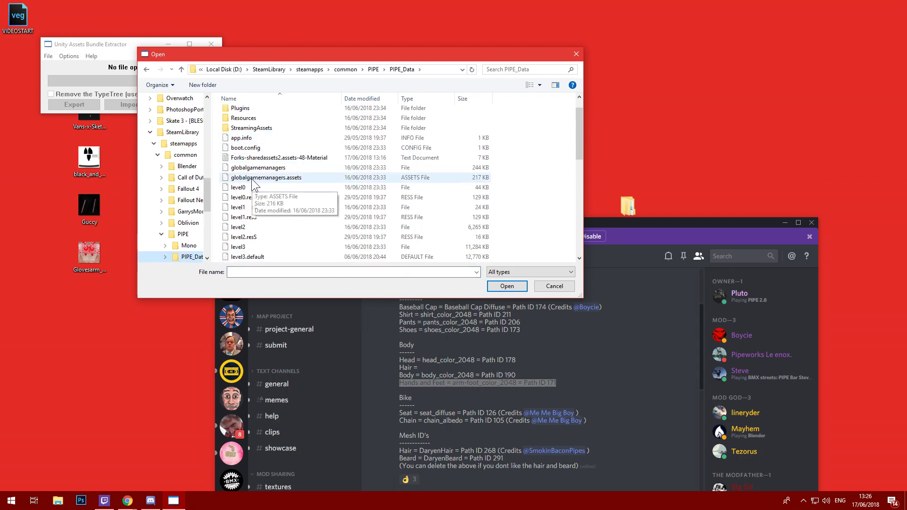
pyautogui.scroll(-5, 251, 174)
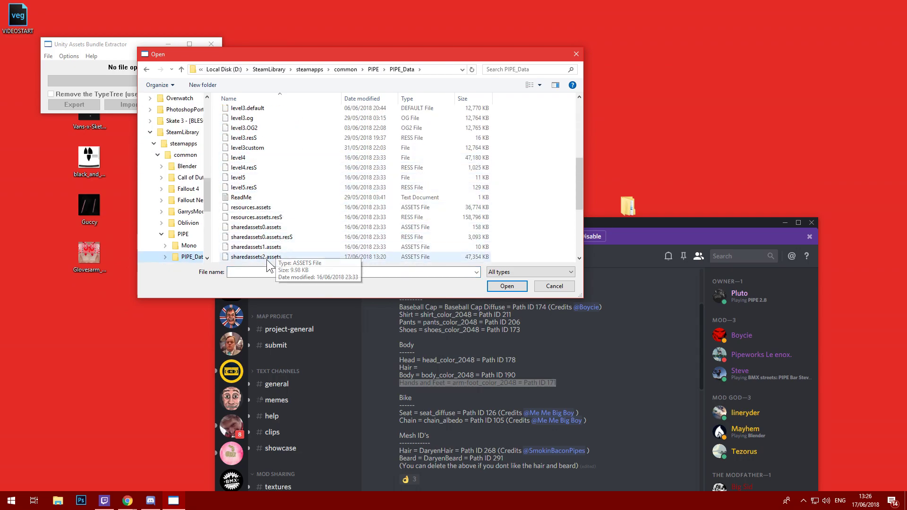
pyautogui.doubleClick(268, 258)
pyautogui.scroll(-2, 130, 152)
pyautogui.click(60, 188)
pyautogui.click(63, 202)
# Place the asset list beside Discord's path IDs and open the Go to asset dialog.
pyautogui.moveTo(109, 47); pyautogui.dragTo(313, 47)
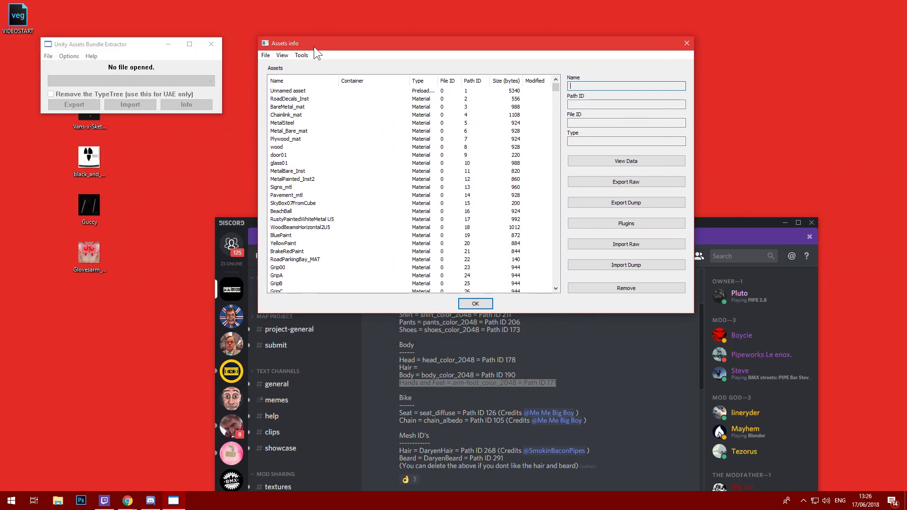
pyautogui.click(431, 368)
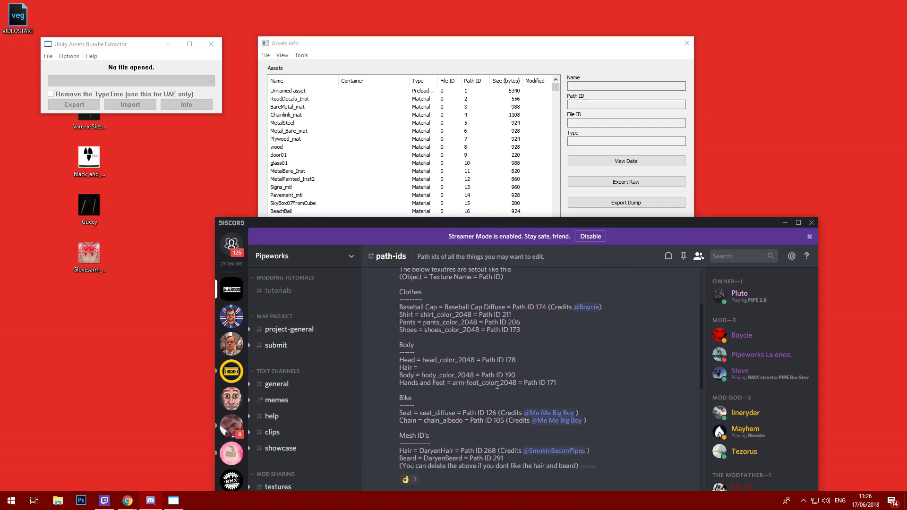
pyautogui.click(283, 55)
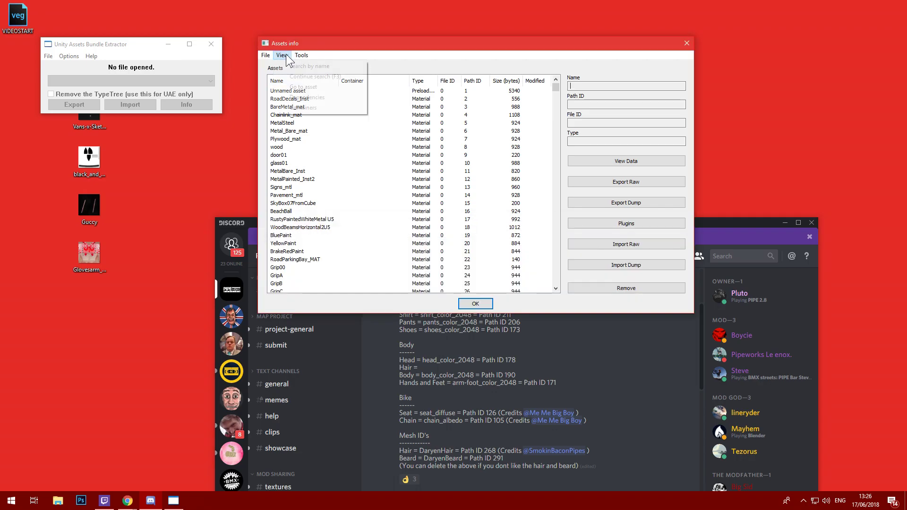
pyautogui.click(306, 86)
# Go to the asset with Path ID 171 in sharedassets2.assets.
pyautogui.click(321, 82)
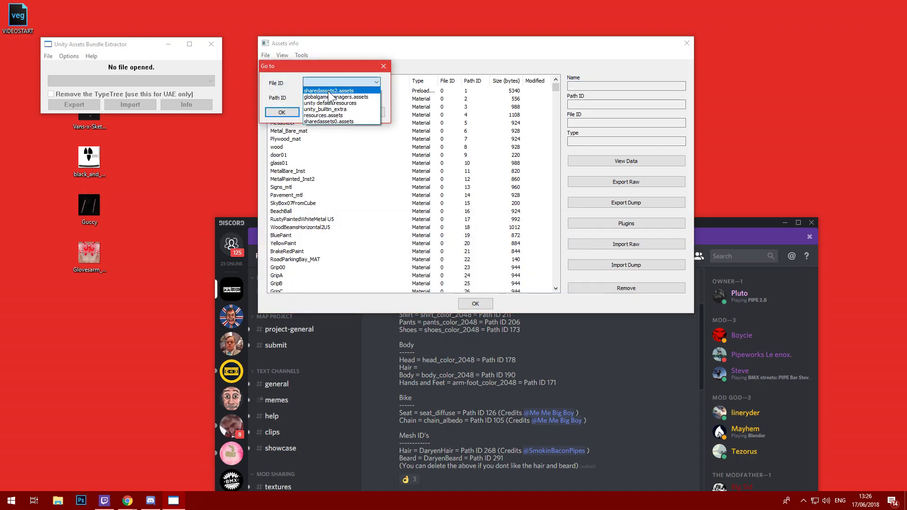
pyautogui.click(322, 105)
pyautogui.write('171')
pyautogui.press('Return')
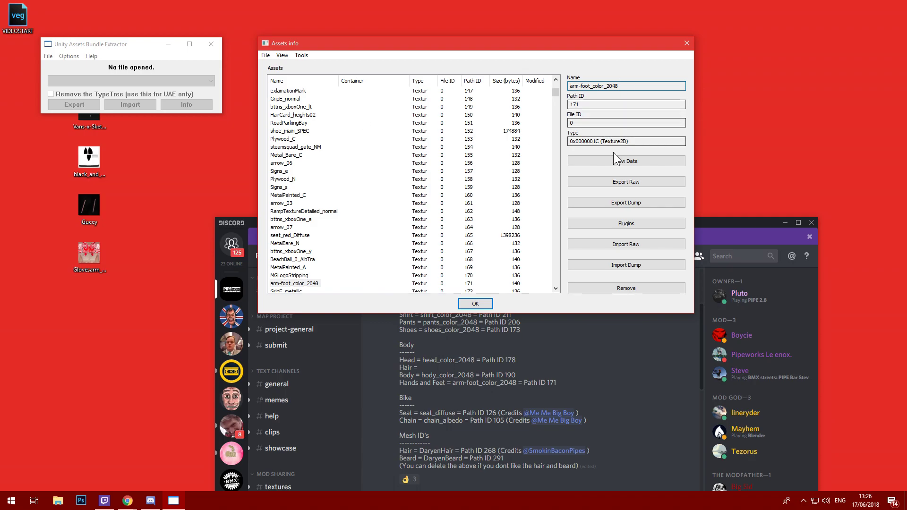
# Load the Desktop image Glovesarm_foot_color_2048-sharedassets2 into arm-foot_color_2048 with Normal (multithread) quality.
pyautogui.click(636, 226)
pyautogui.click(284, 111)
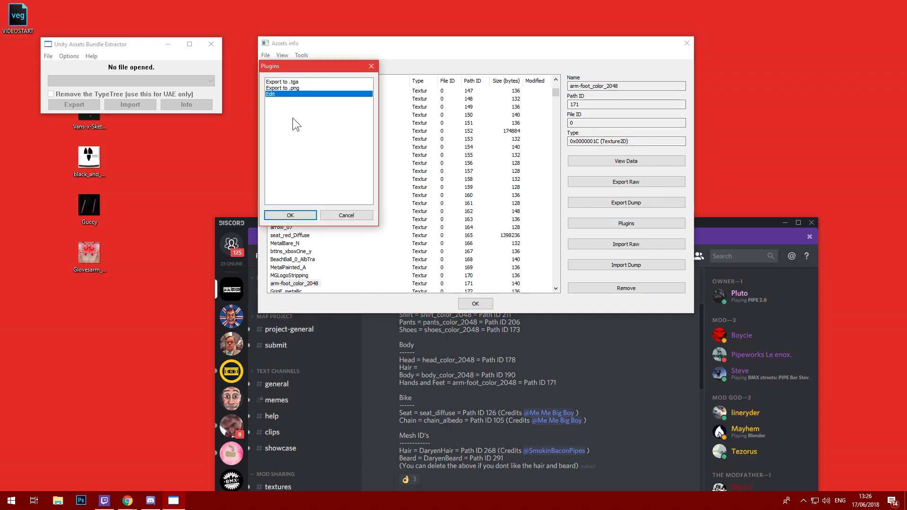
pyautogui.click(291, 215)
pyautogui.click(341, 236)
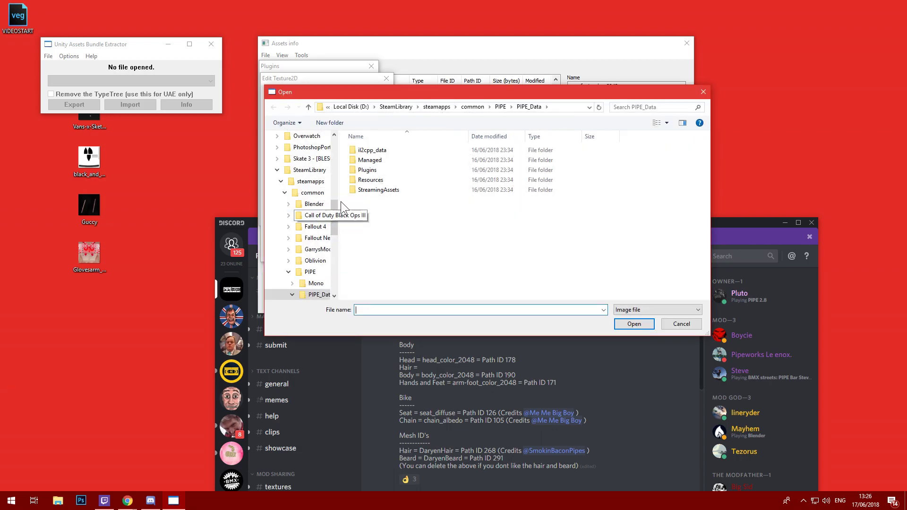
pyautogui.moveTo(333, 214); pyautogui.dragTo(333, 152)
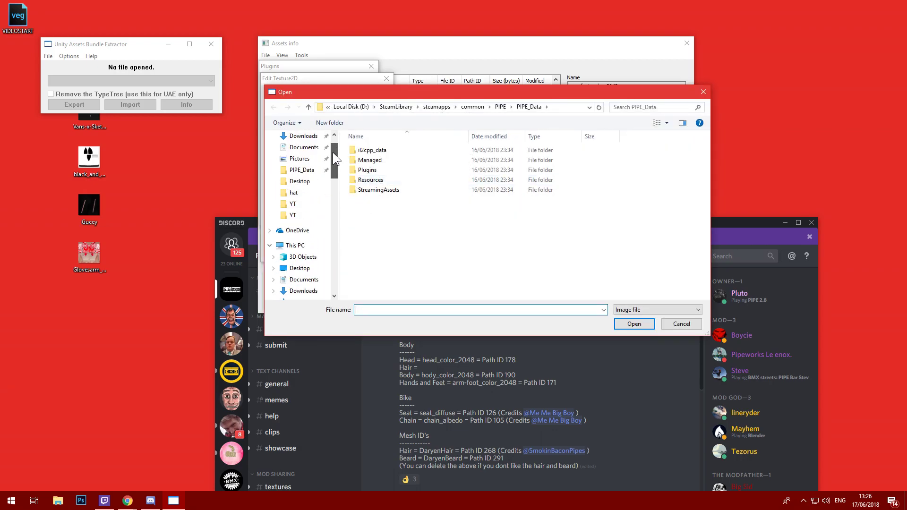
pyautogui.click(300, 268)
pyautogui.scroll(-1, 395, 263)
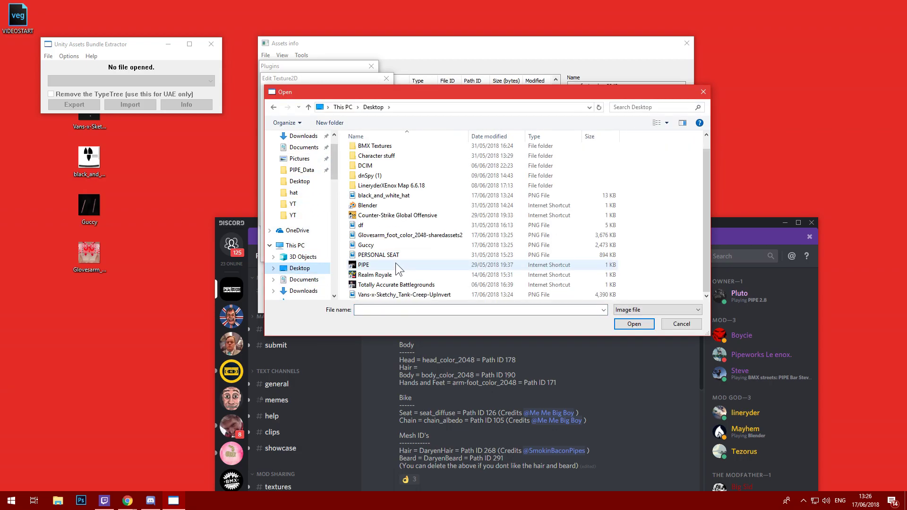
pyautogui.doubleClick(401, 239)
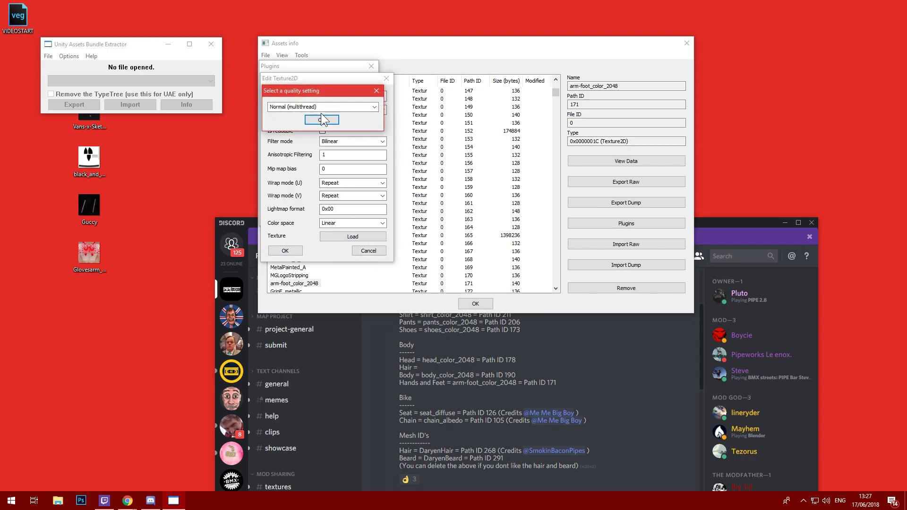
pyautogui.click(325, 121)
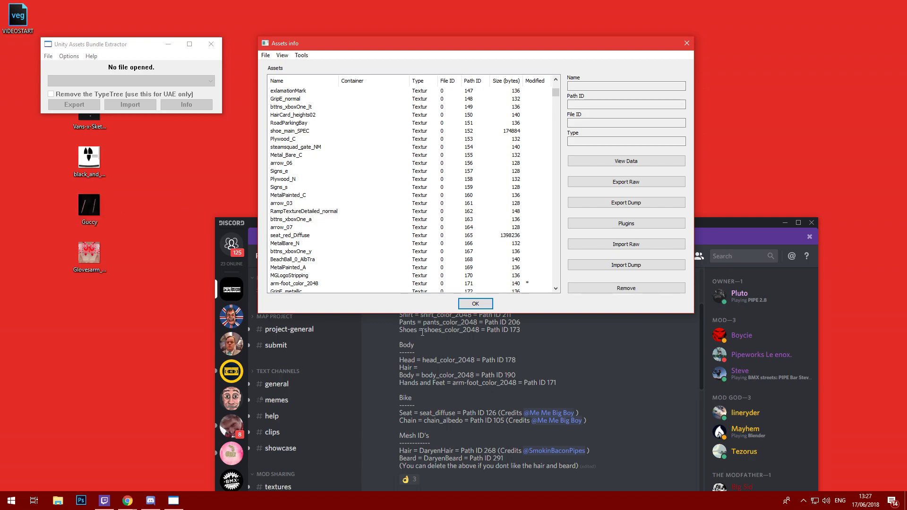
# Check the next Path ID in Discord, then go to pants_color_2048 (Path ID 206).
pyautogui.click(462, 386)
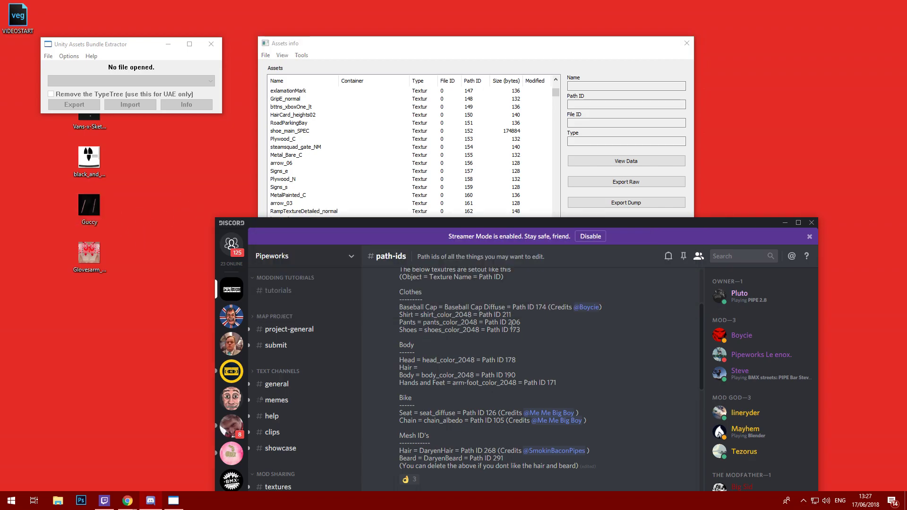
pyautogui.click(282, 55)
pyautogui.click(294, 87)
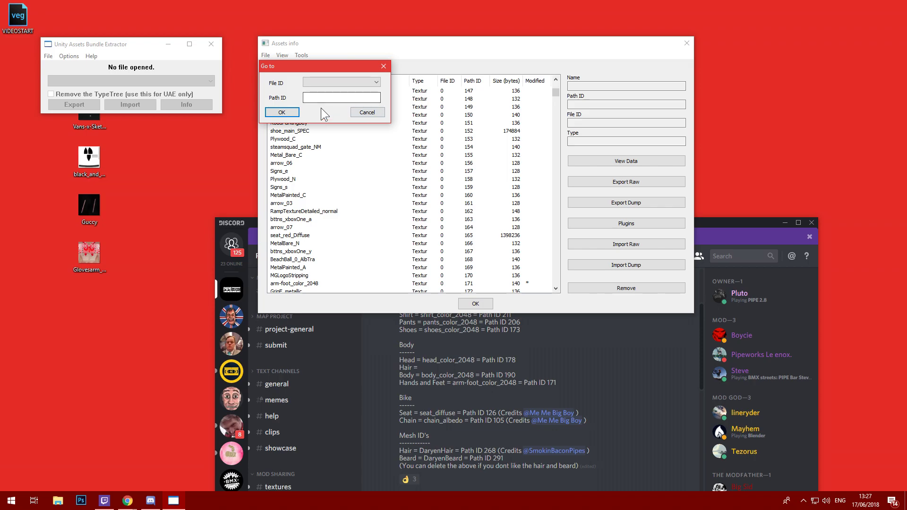
pyautogui.click(333, 82)
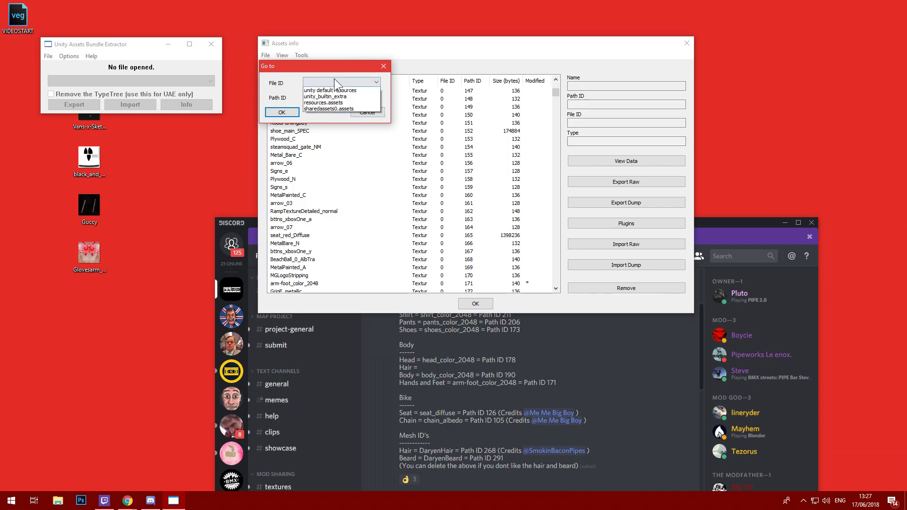
pyautogui.click(338, 90)
pyautogui.click(282, 111)
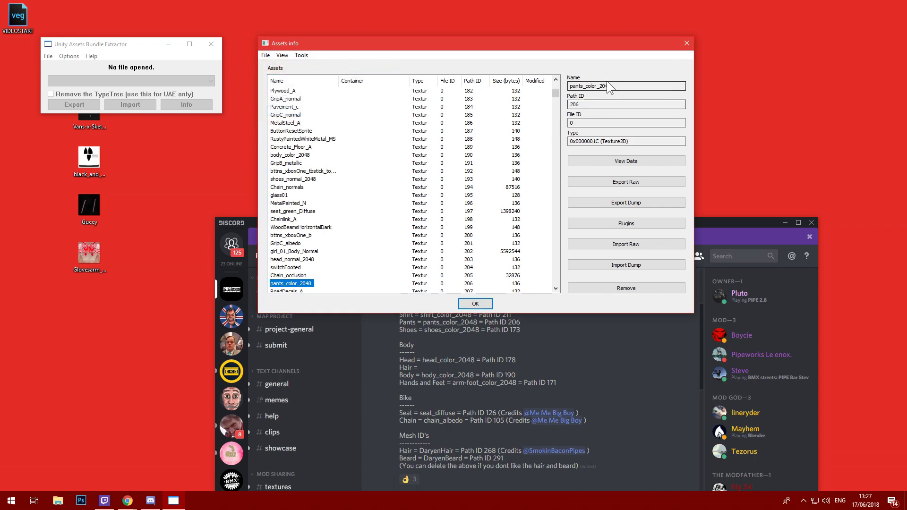
# Load the Guccy image as the pants_color_2048 texture and apply it.
pyautogui.click(619, 226)
pyautogui.click(286, 94)
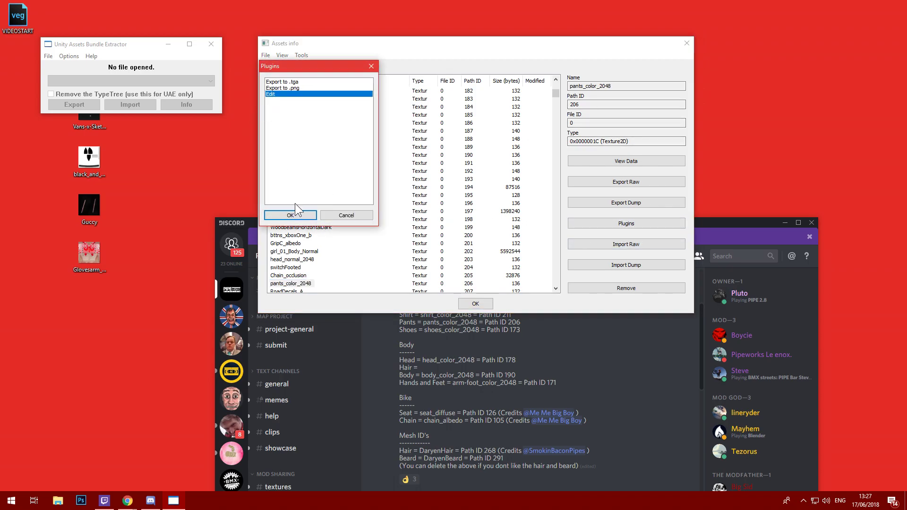
pyautogui.click(290, 215)
pyautogui.click(339, 235)
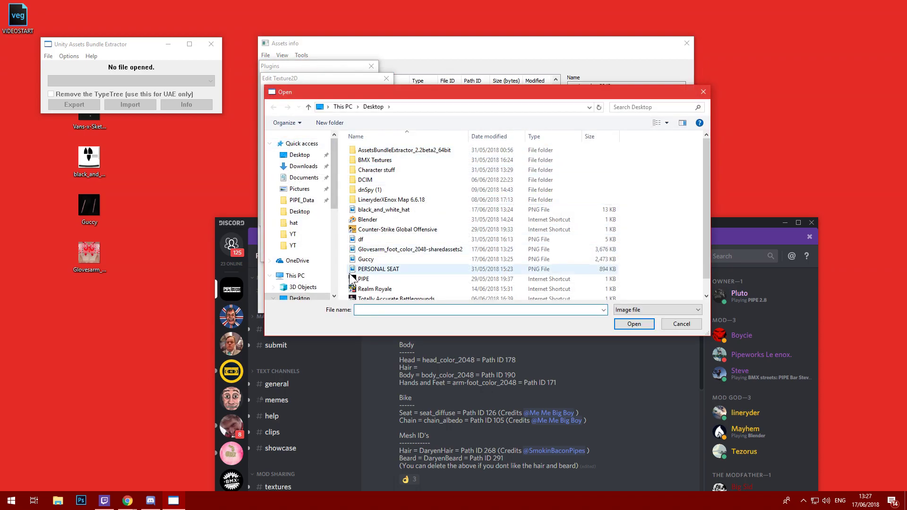
pyautogui.doubleClick(373, 259)
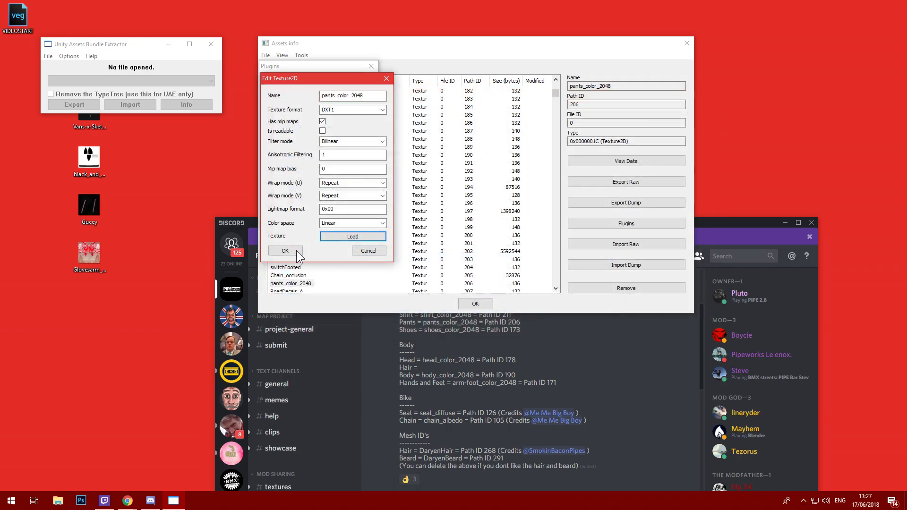
pyautogui.click(335, 116)
pyautogui.press('Return')
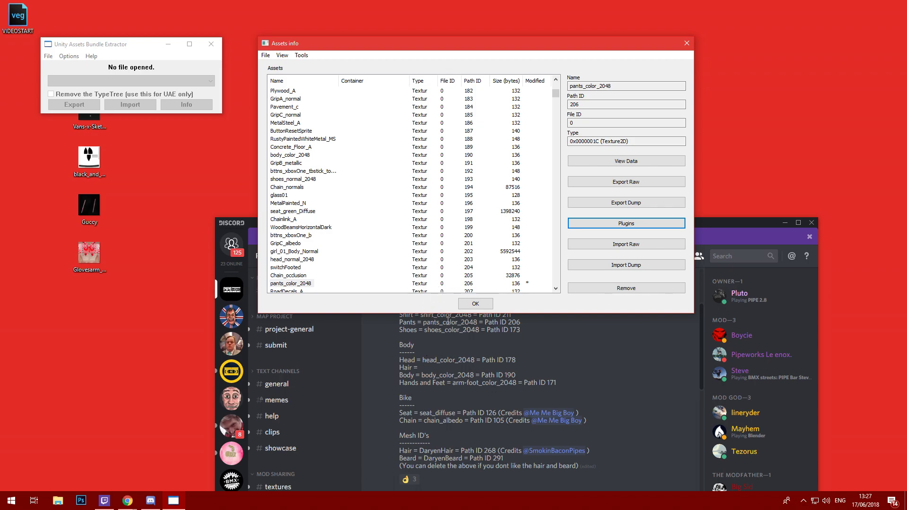
# Check the shirt's Path ID in Discord, then go to shirt_color_2048 (Path ID 211) in sharedassets2.assets.
pyautogui.click(505, 317)
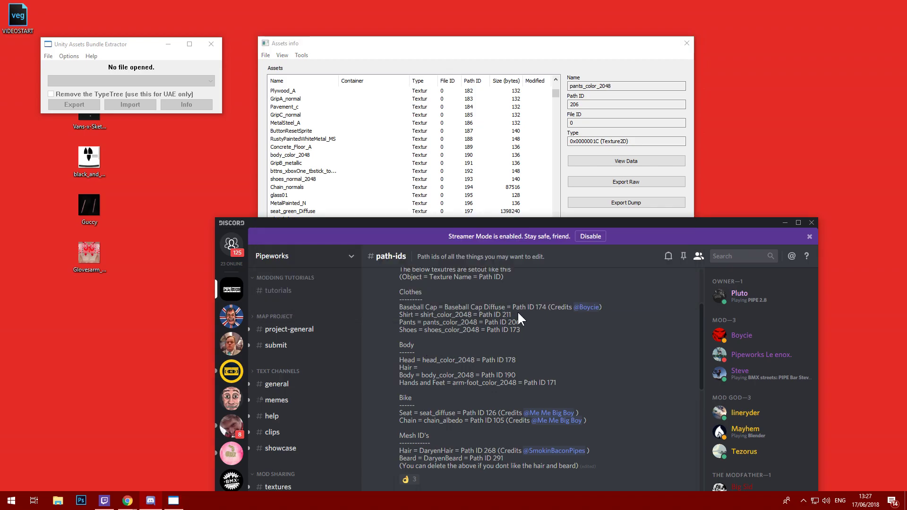
pyautogui.click(314, 147)
pyautogui.click(282, 55)
pyautogui.click(302, 85)
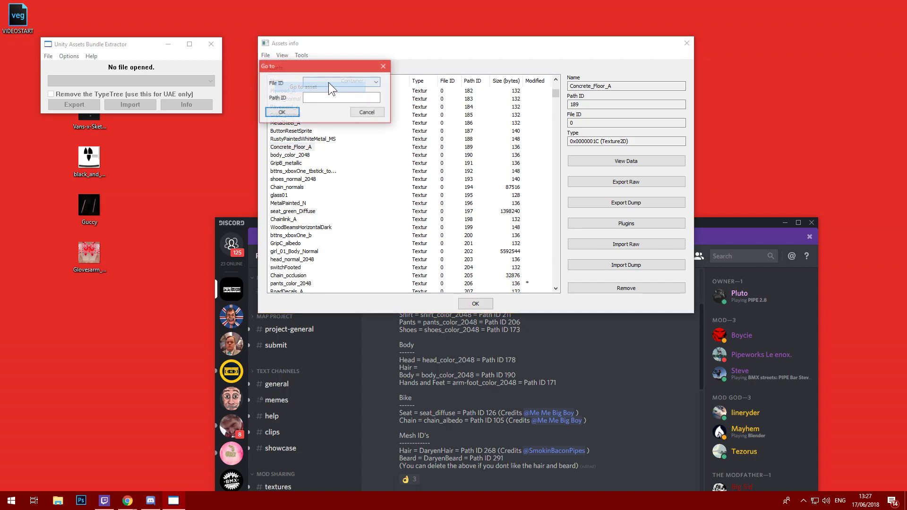
pyautogui.click(341, 82)
pyautogui.click(323, 100)
pyautogui.click(323, 99)
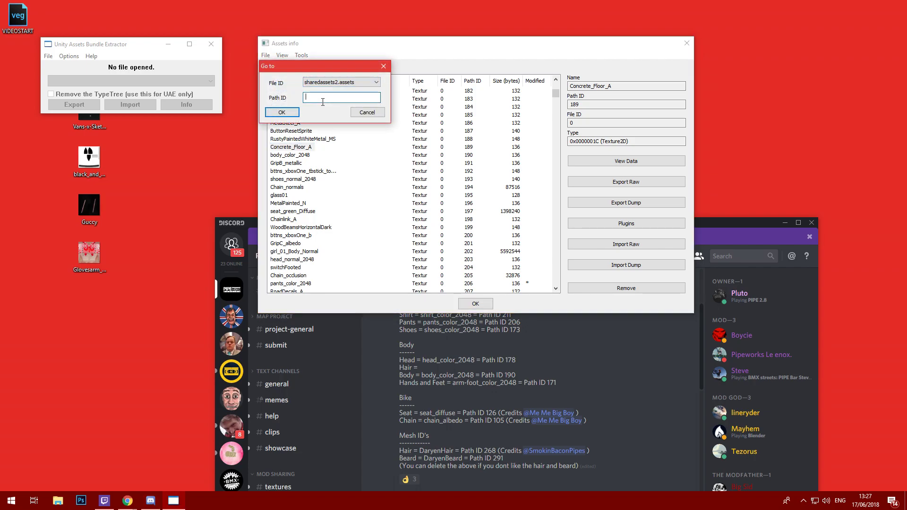
pyautogui.click(282, 113)
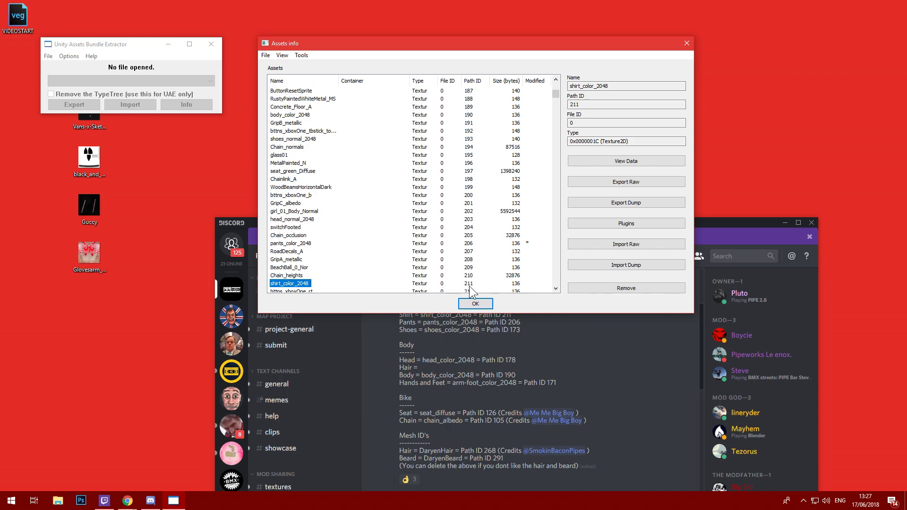
# Load the Vans-x-Sketchy_Tank-Creep-UpInvert image into shirt_color_2048 with normal quality and apply it.
pyautogui.click(639, 222)
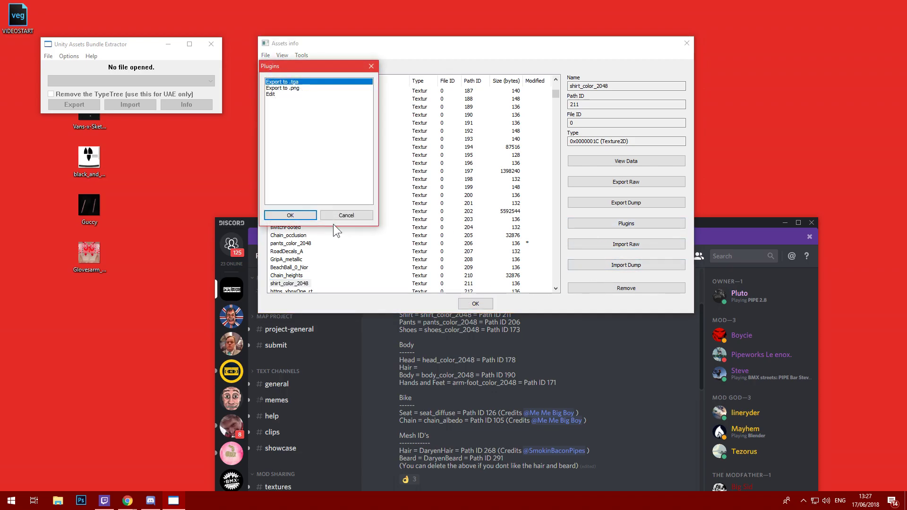
pyautogui.click(285, 95)
pyautogui.click(290, 214)
pyautogui.click(342, 237)
pyautogui.scroll(-1, 410, 241)
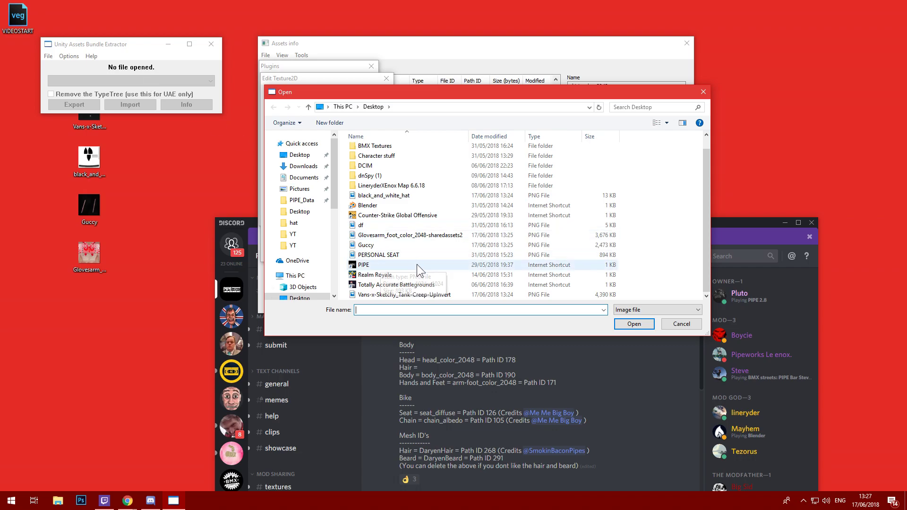
pyautogui.doubleClick(421, 294)
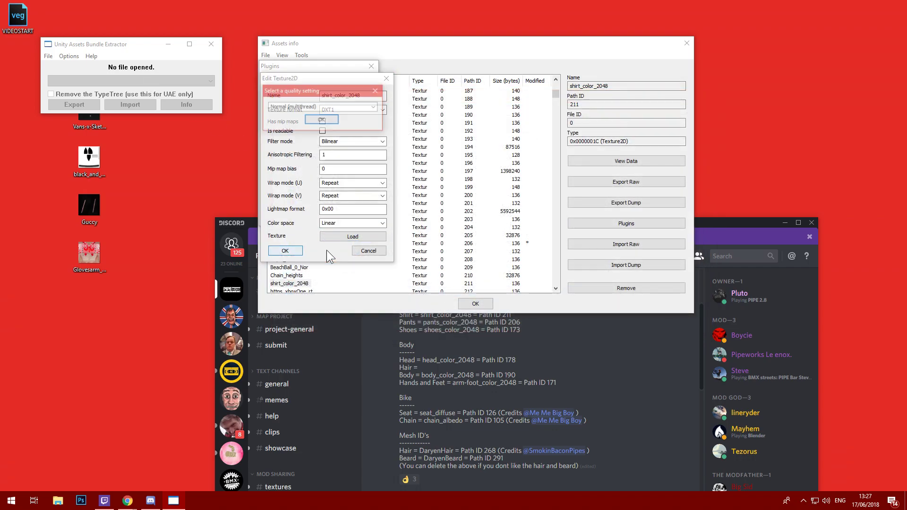
pyautogui.click(315, 118)
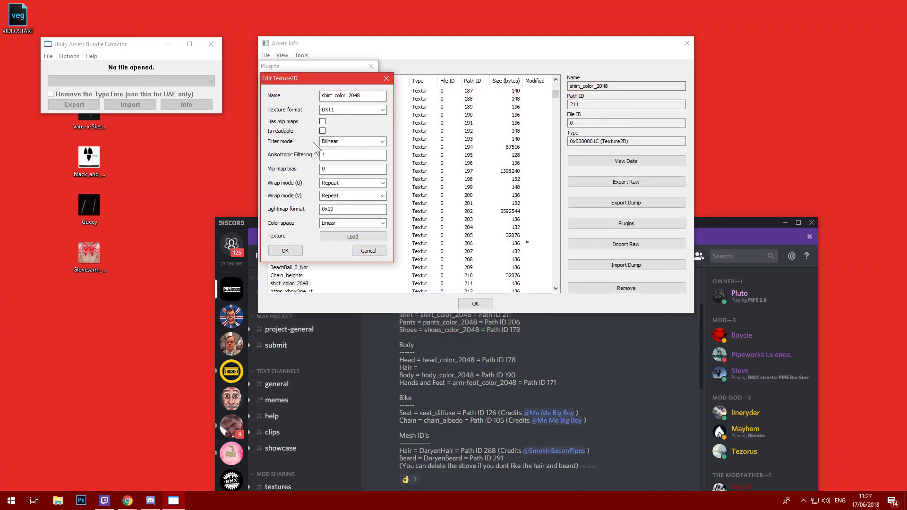
pyautogui.press('Return')
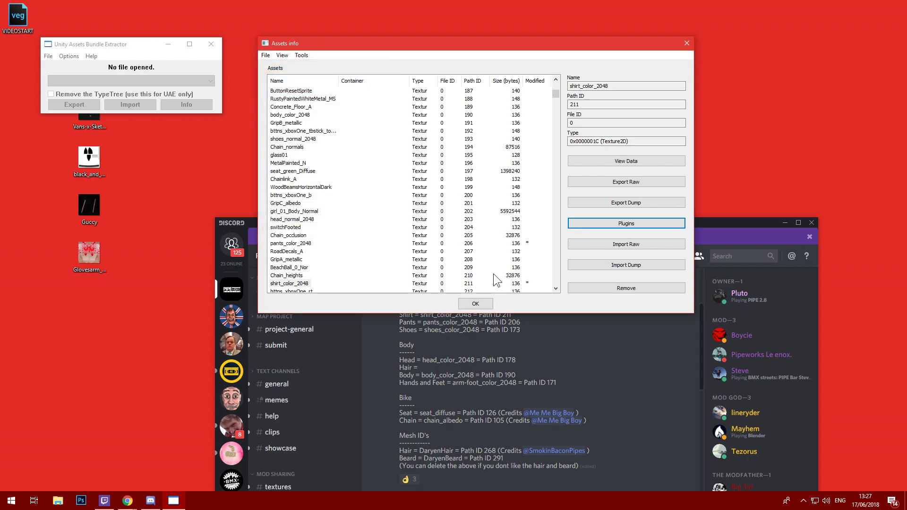
# Go to Path ID 174, Baseball Cap Diffuse, in sharedassets2.assets.
pyautogui.click(282, 55)
pyautogui.click(295, 93)
pyautogui.click(340, 83)
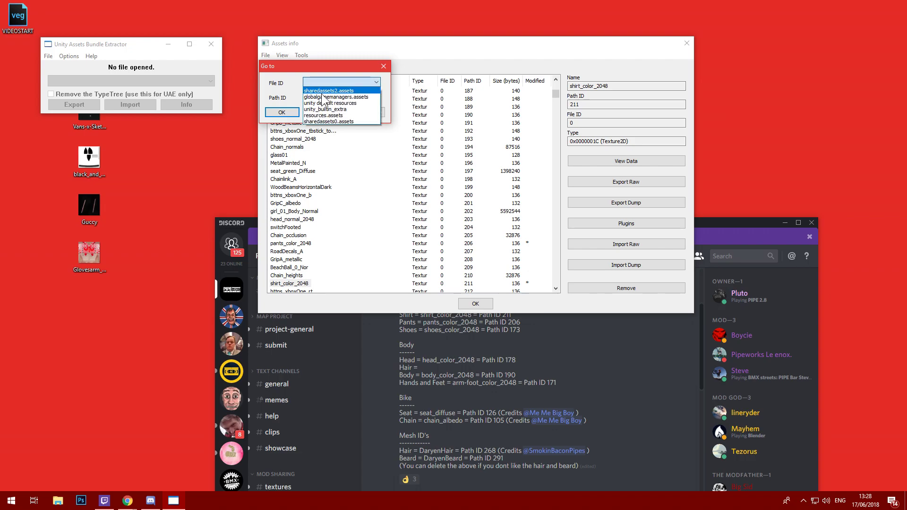
pyautogui.click(331, 87)
pyautogui.click(318, 99)
pyautogui.write('174')
pyautogui.click(290, 113)
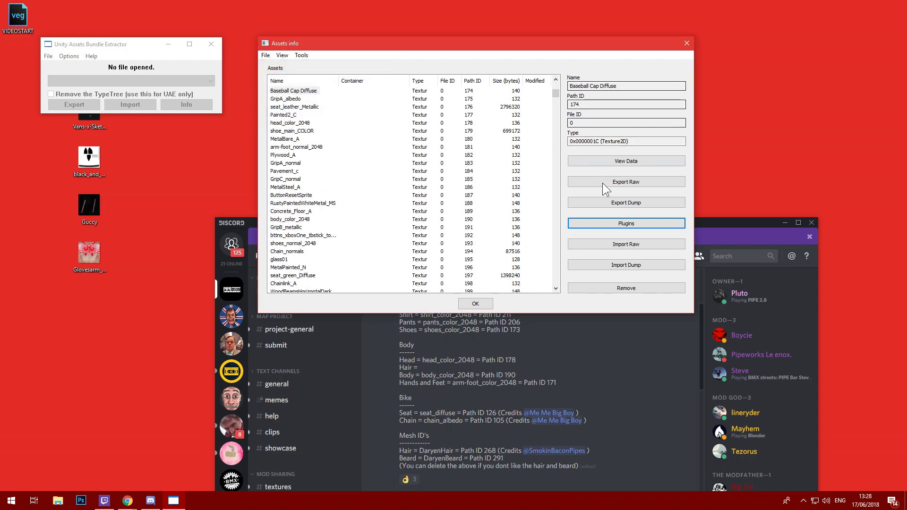
# Load black_and_white_hat as the Baseball Cap Diffuse texture with normal quality.
pyautogui.click(616, 224)
pyautogui.click(285, 94)
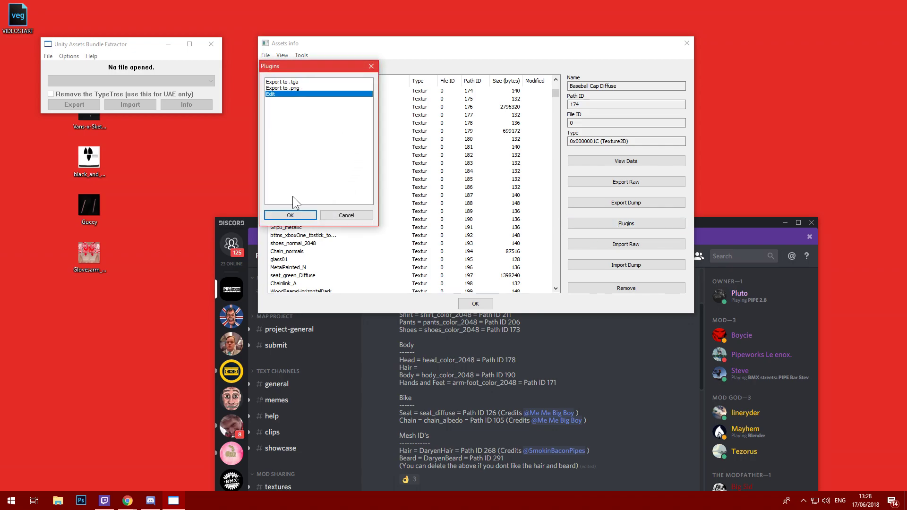
pyautogui.click(290, 215)
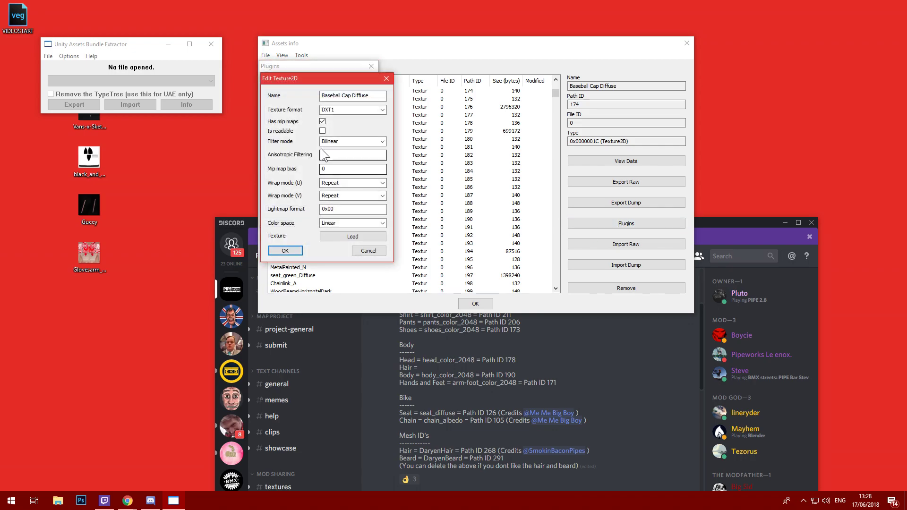
pyautogui.click(352, 236)
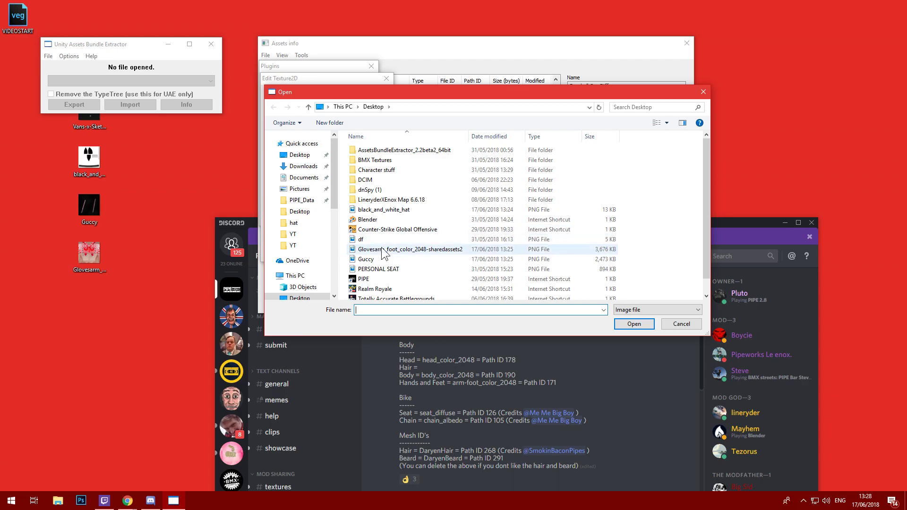
pyautogui.click(383, 203)
pyautogui.doubleClick(385, 195)
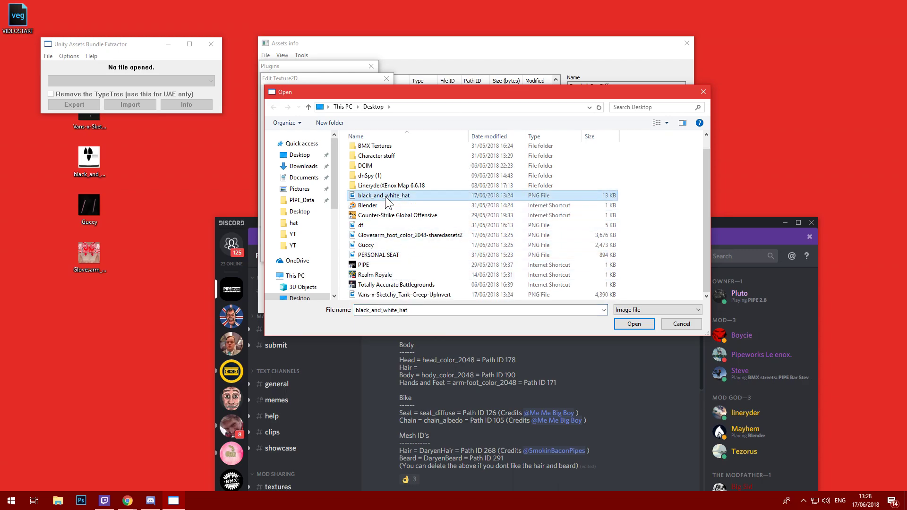
pyautogui.click(290, 251)
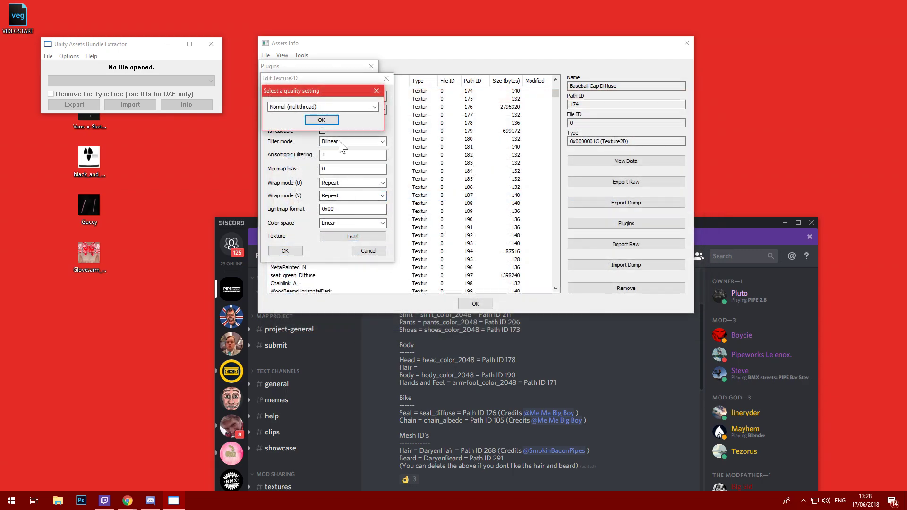
pyautogui.click(319, 122)
# Save the modified assets as sharedassets2 on the Desktop and close the extractor.
pyautogui.click(492, 302)
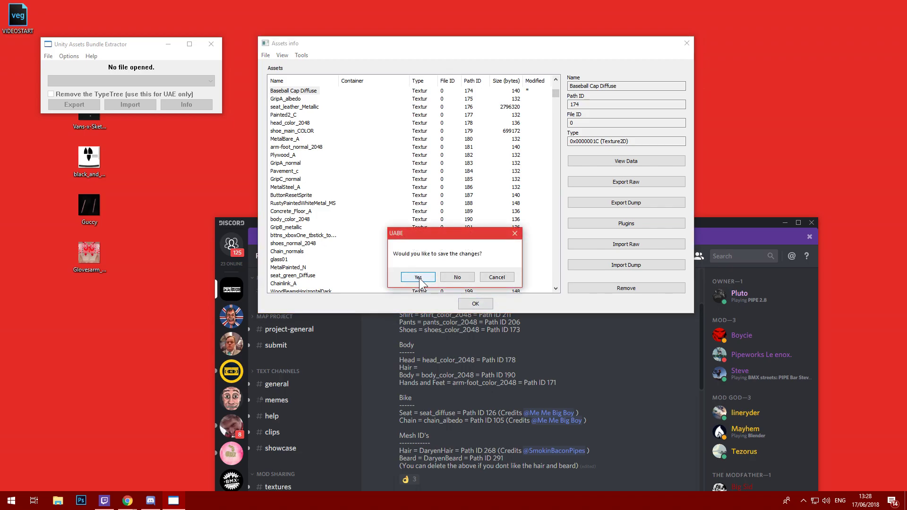
pyautogui.click(418, 277)
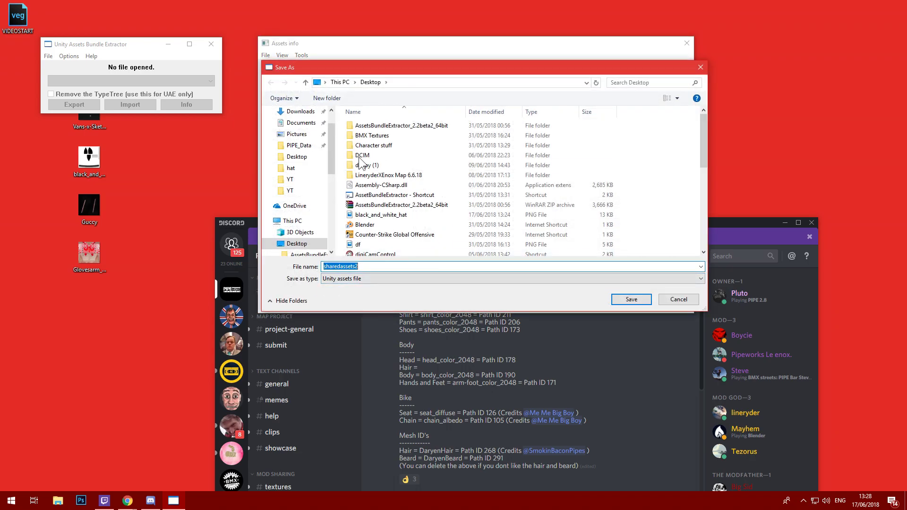
pyautogui.click(622, 298)
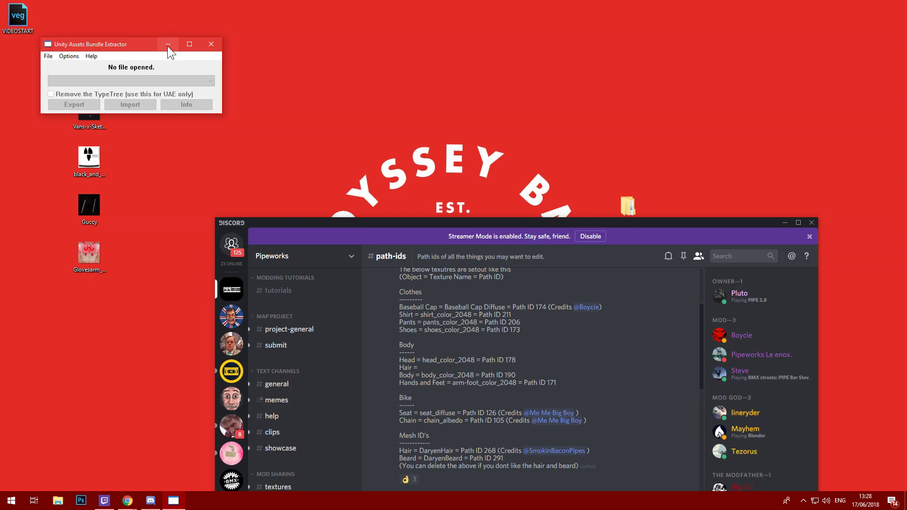
pyautogui.click(212, 44)
pyautogui.click(58, 500)
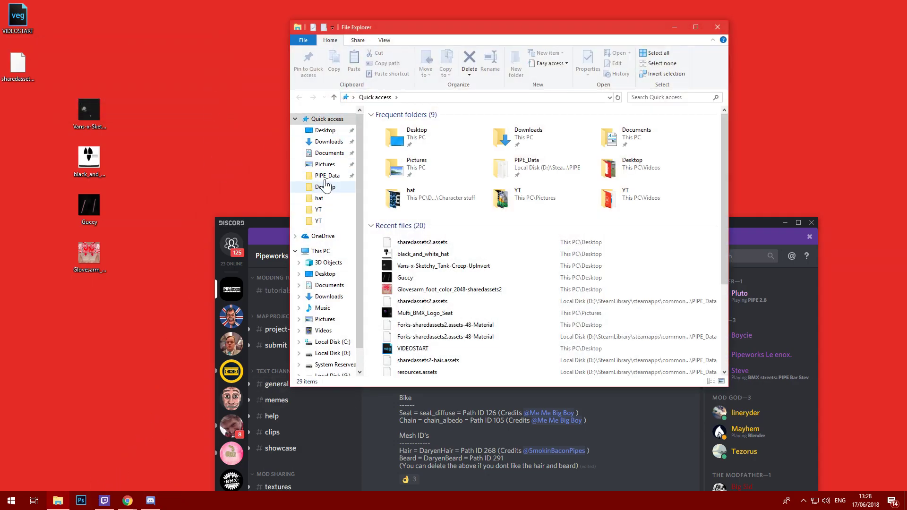
# Copy the Desktop sharedassets2 file into PIPE_Data, overwriting the original sharedassets2.assets.
pyautogui.click(327, 175)
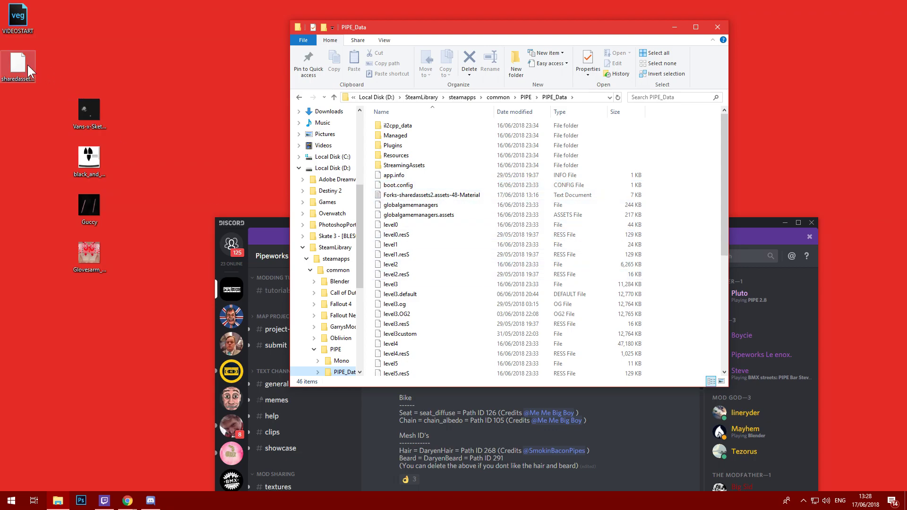
pyautogui.moveTo(18, 63); pyautogui.dragTo(498, 227)
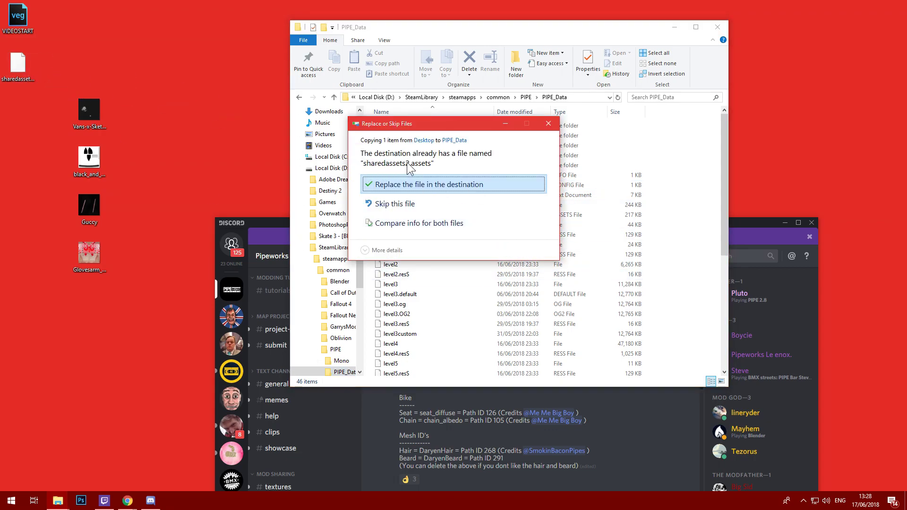
pyautogui.click(428, 184)
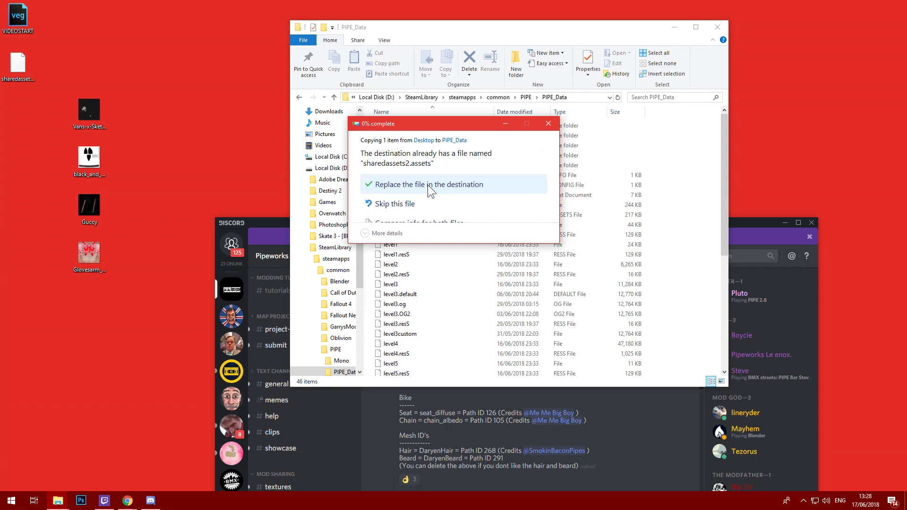
pyautogui.click(714, 29)
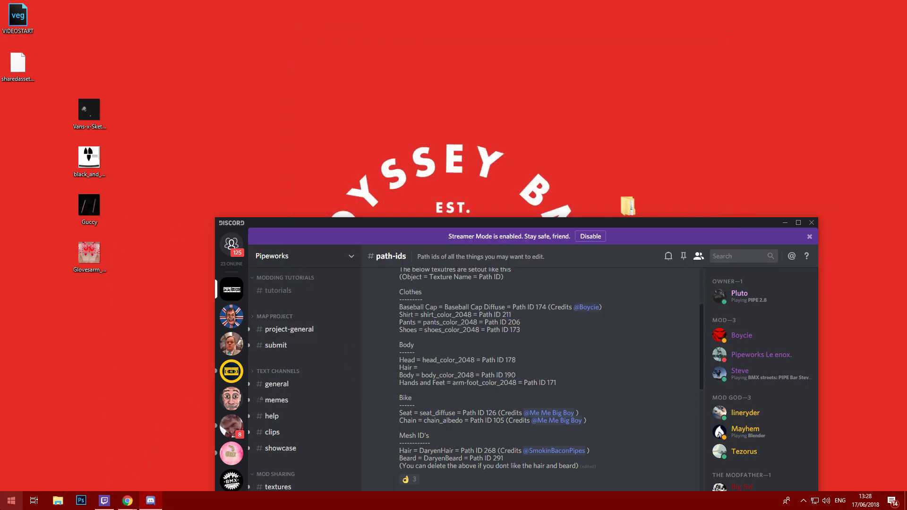
# Open the Steam library from the tray icon, play PIPE, and continue past its title screen.
pyautogui.click(803, 501)
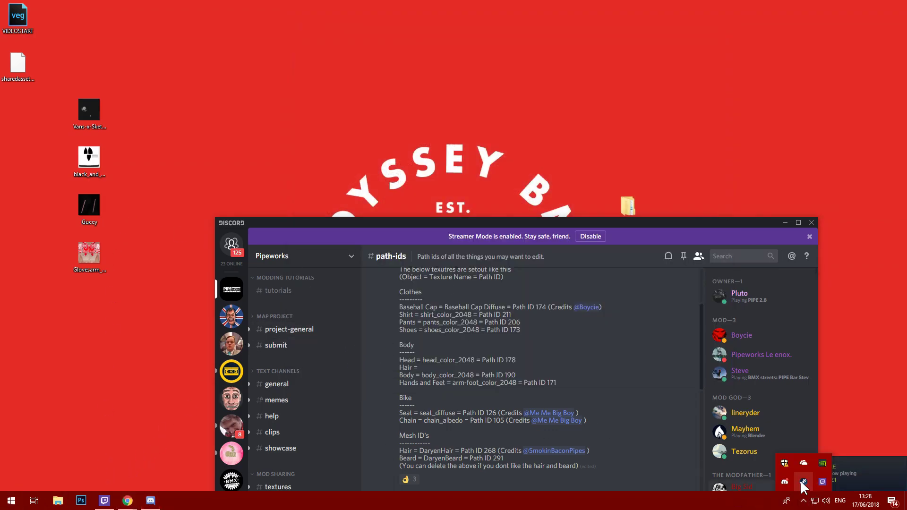
pyautogui.rightClick(800, 480)
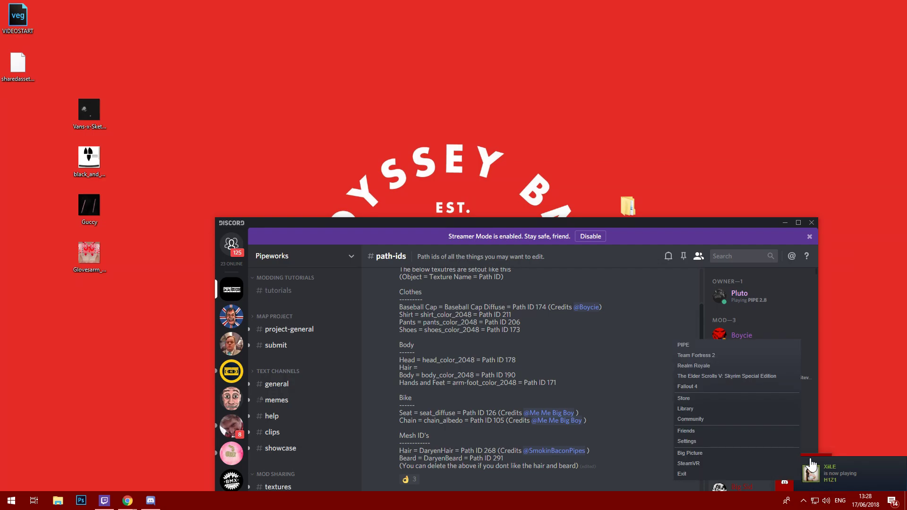
pyautogui.click(695, 408)
pyautogui.click(152, 94)
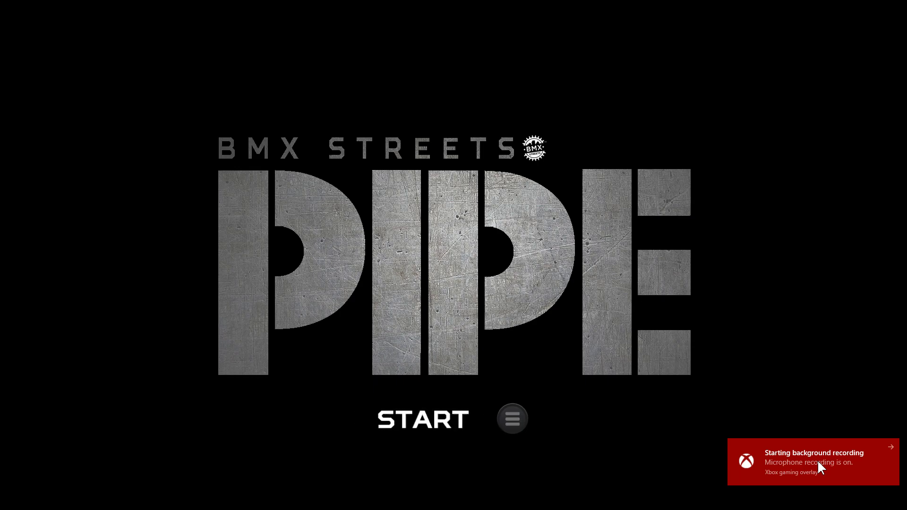
pyautogui.press('Return')
pyautogui.press('Return')
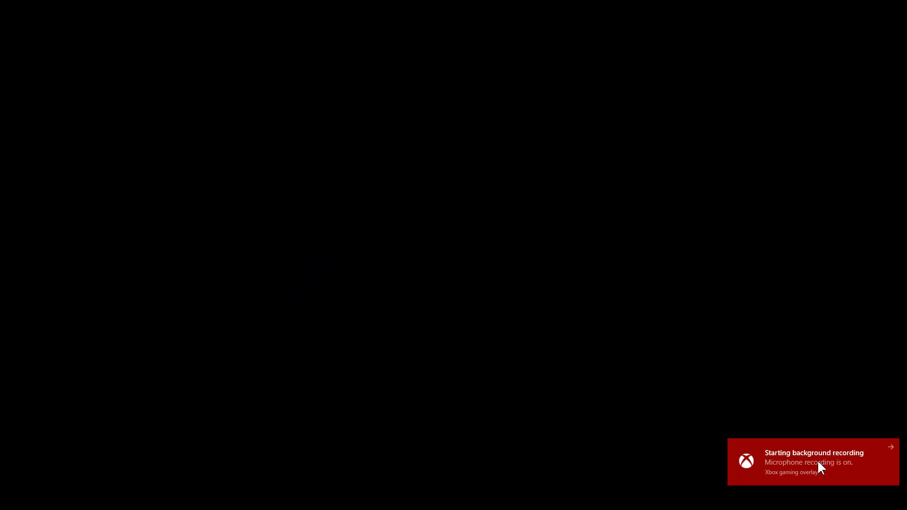